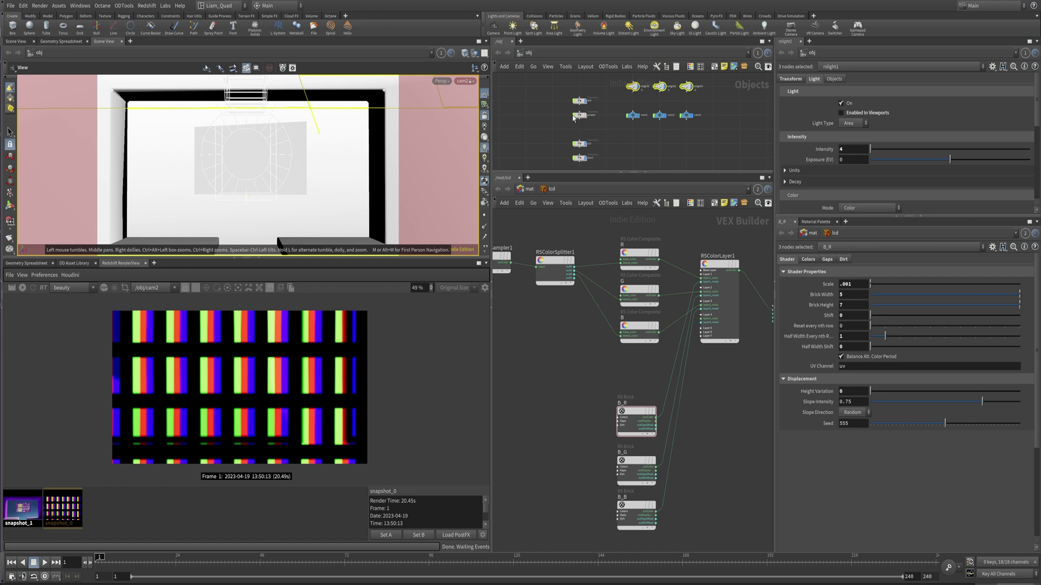
Flip between the purple room and RGB stripe snapshots, then collapse the /obj pane so /mat fills the column
click(23, 509)
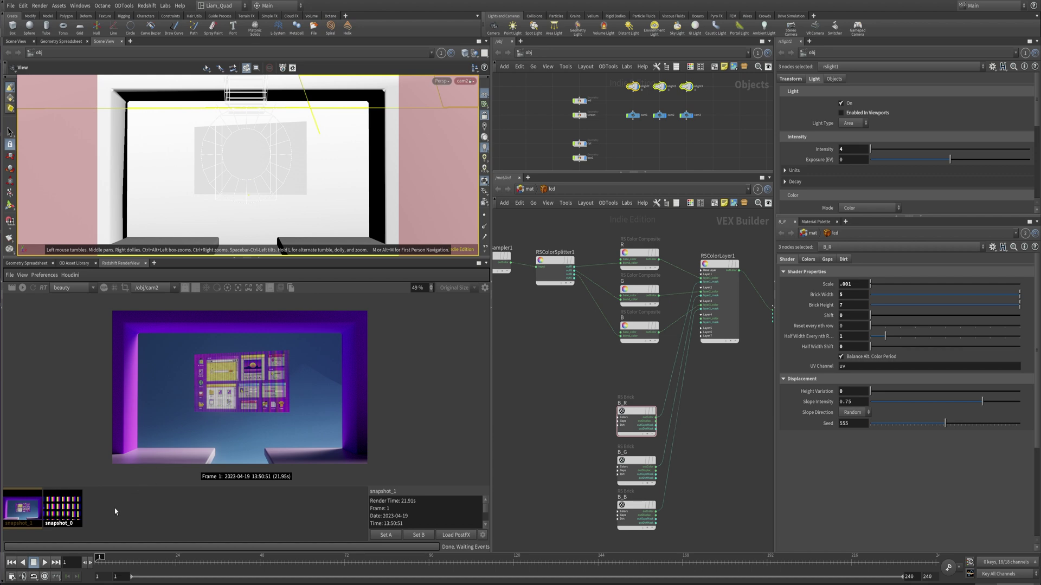
click(74, 505)
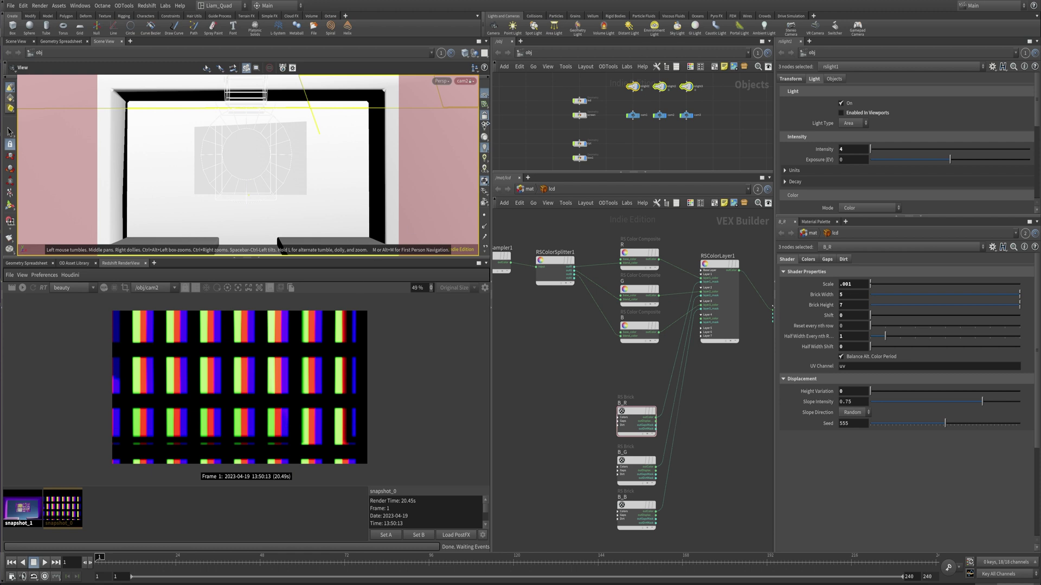
click(619, 173)
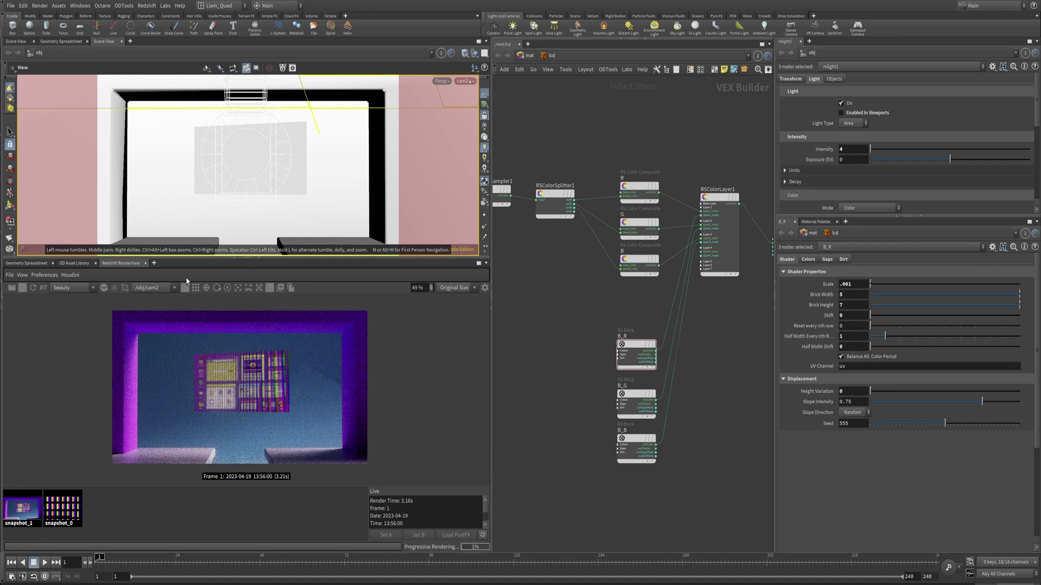
Render through the close-up camera and show TextureSampler1's settings at full pane height
click(157, 290)
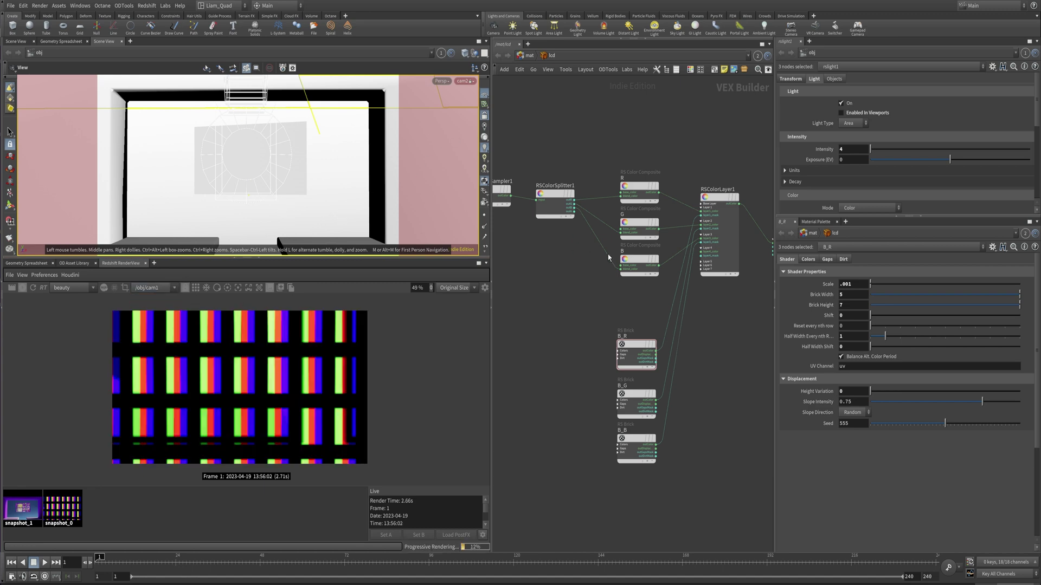
middle_drag(568, 268, 608, 262)
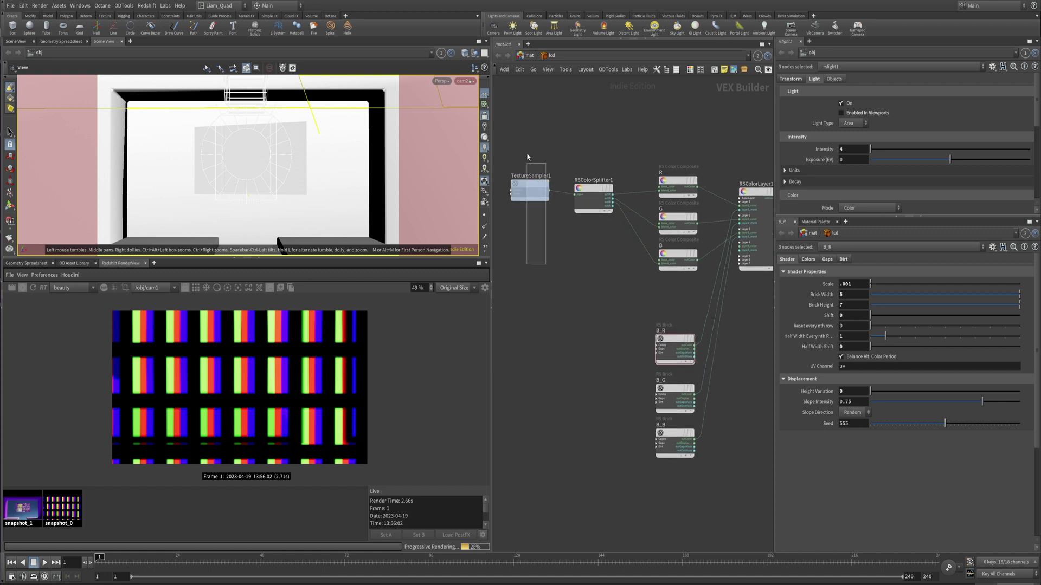
click(530, 191)
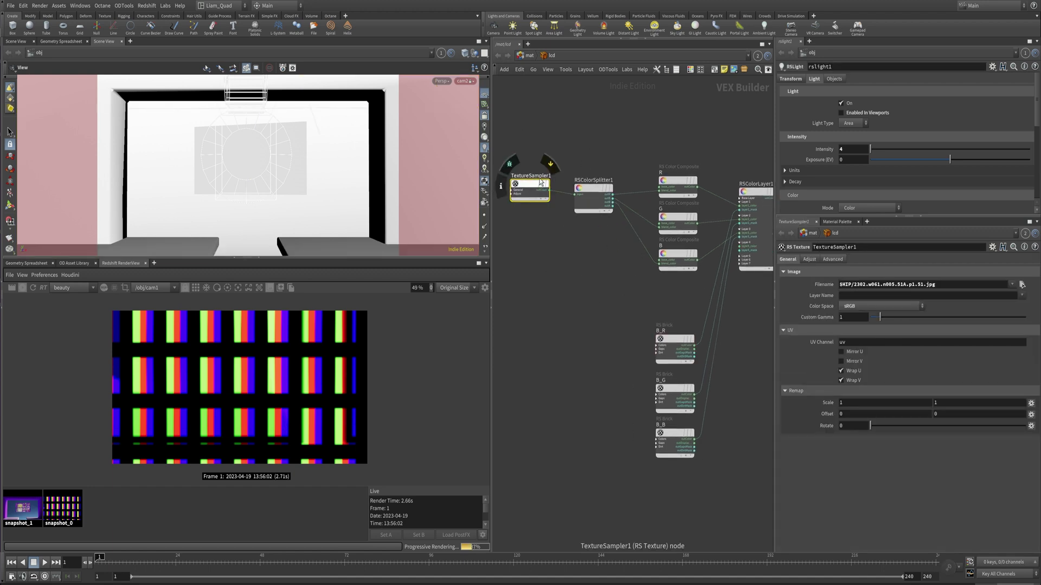
click(786, 79)
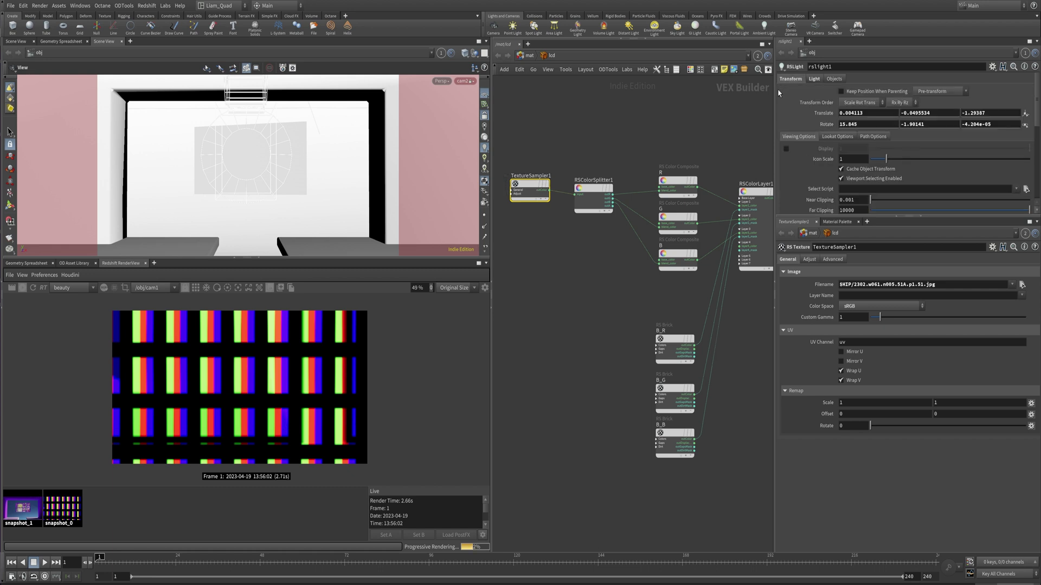
click(898, 218)
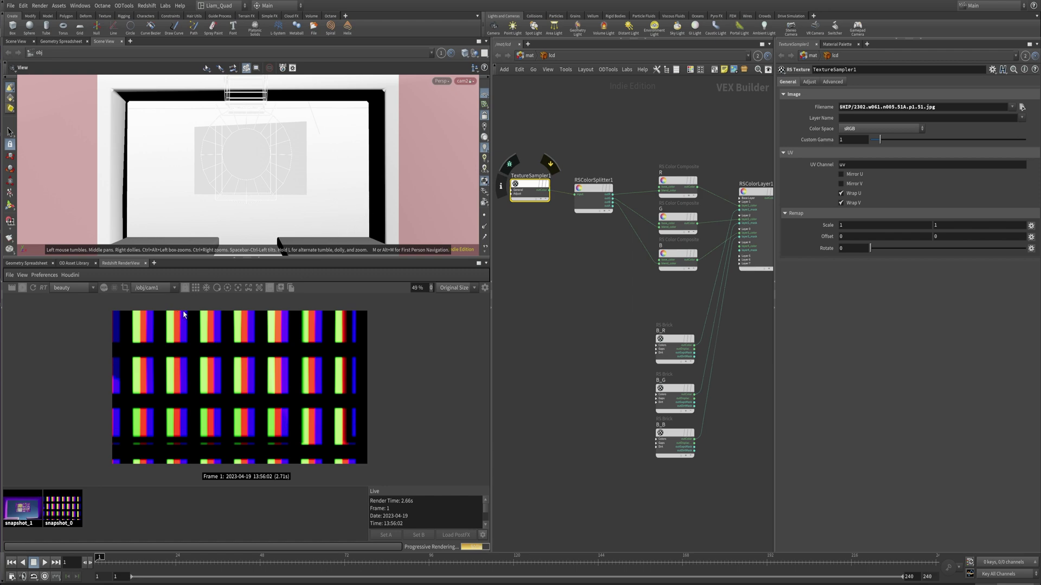
Switch the RenderView camera to cam2 and back to cam1
click(163, 287)
click(155, 313)
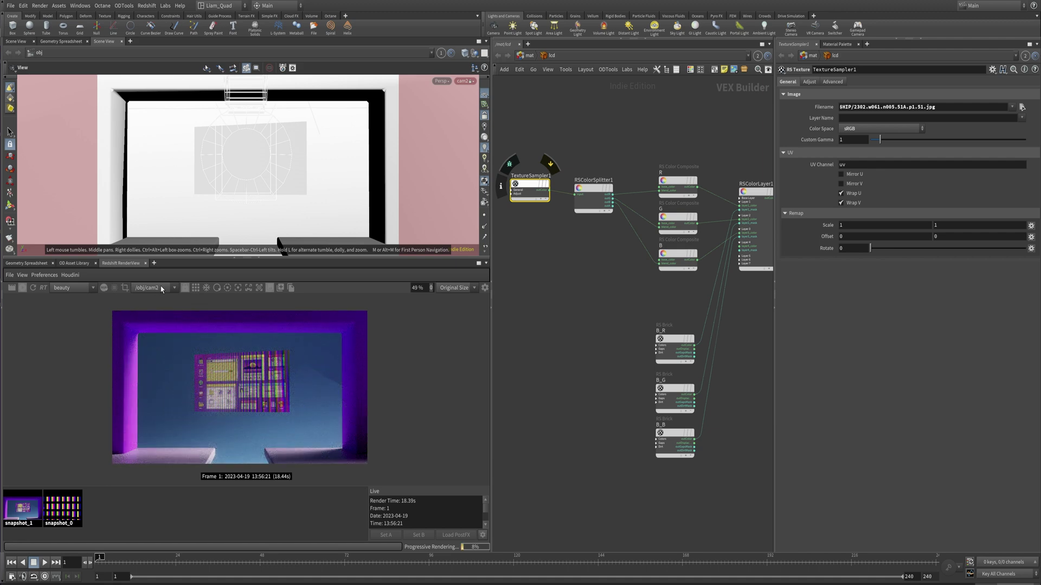
click(158, 306)
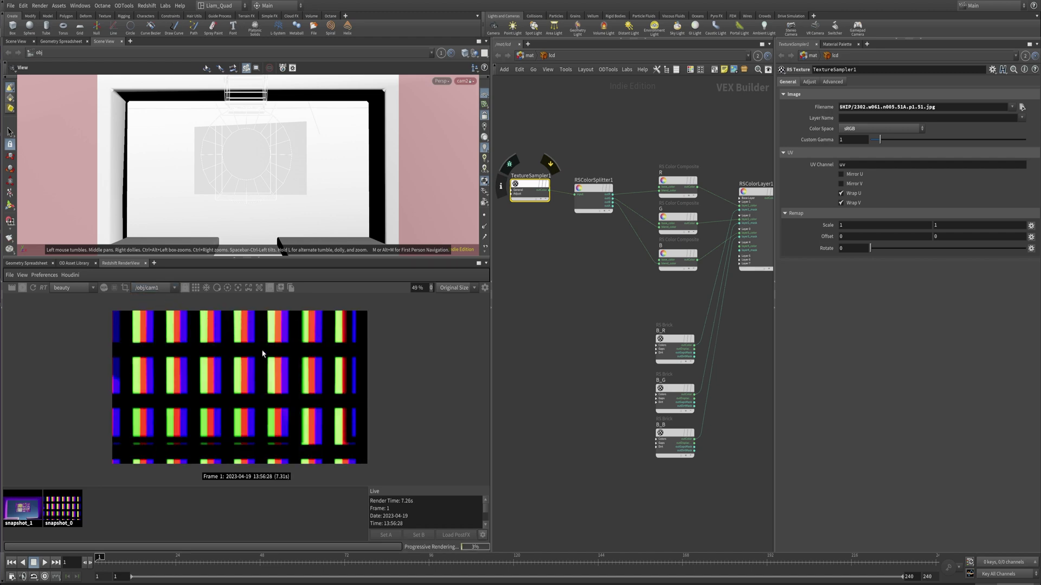
Look through cam1 in the viewport and lock the camera to the view
click(470, 81)
click(480, 124)
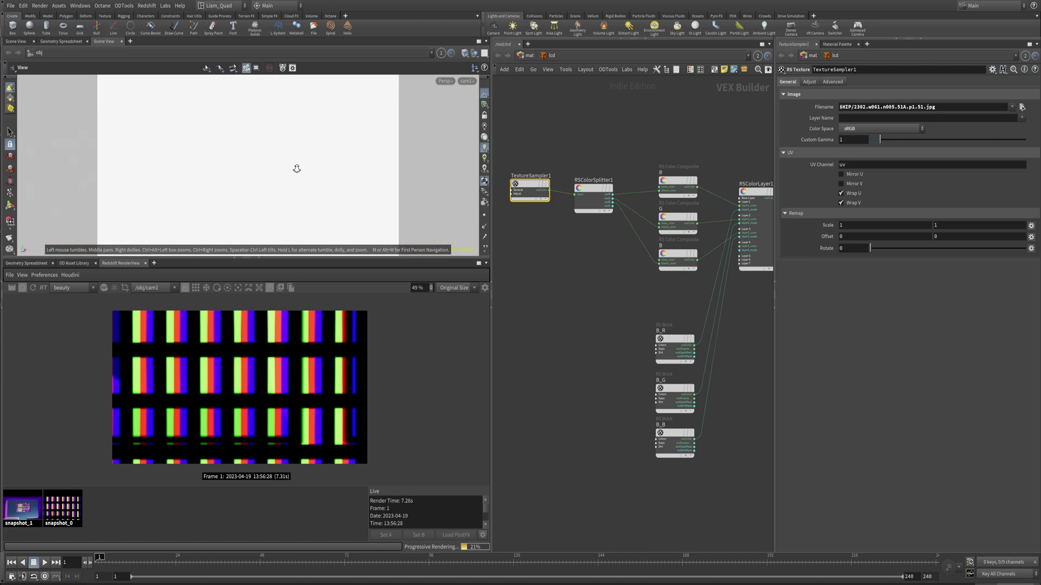
click(465, 82)
click(478, 126)
click(485, 116)
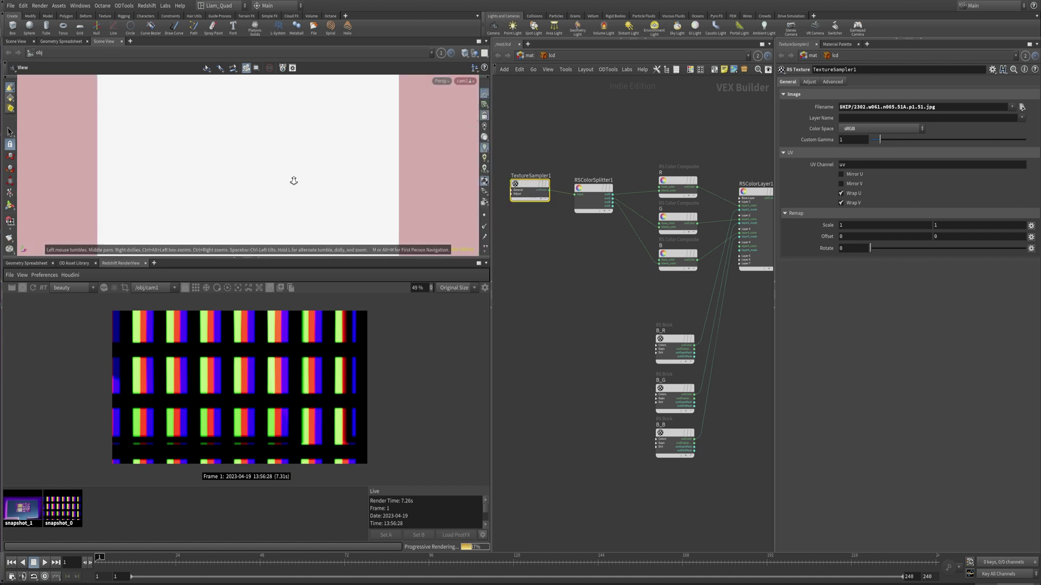
Tumble cam1 close onto the screen image and restore the full LCD material in the render
mouse_move(322, 132)
mouse_down()
mouse_move(307, 167)
mouse_move(349, 143)
mouse_move(325, 172)
mouse_move(370, 134)
mouse_up()
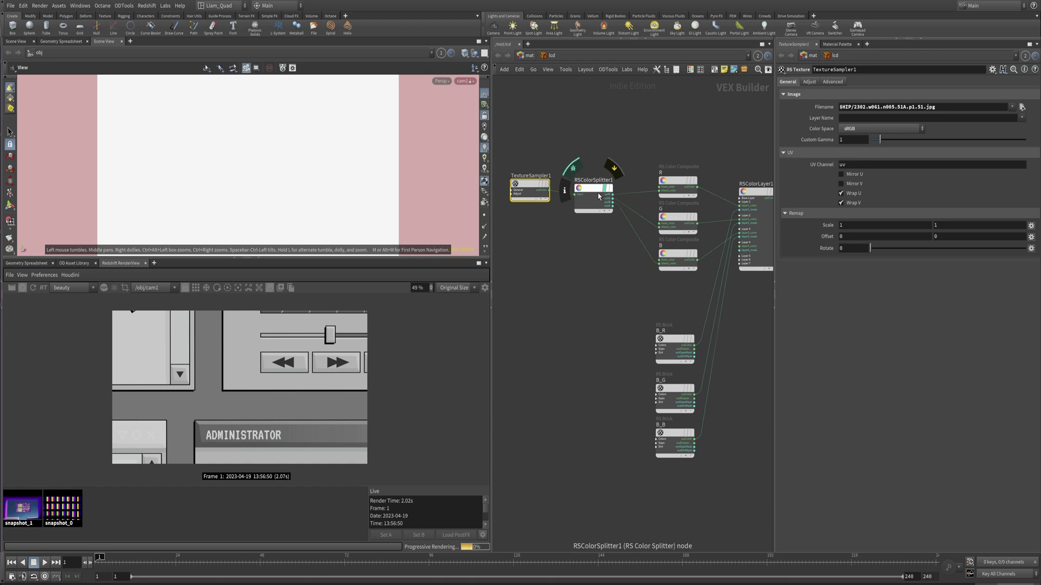
click(580, 172)
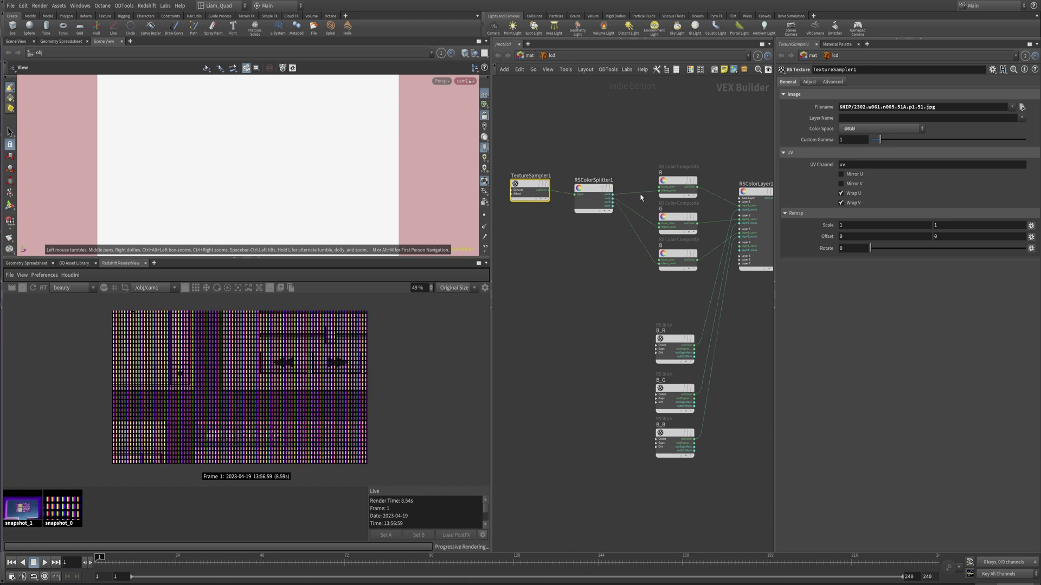
middle_drag(684, 191, 646, 186)
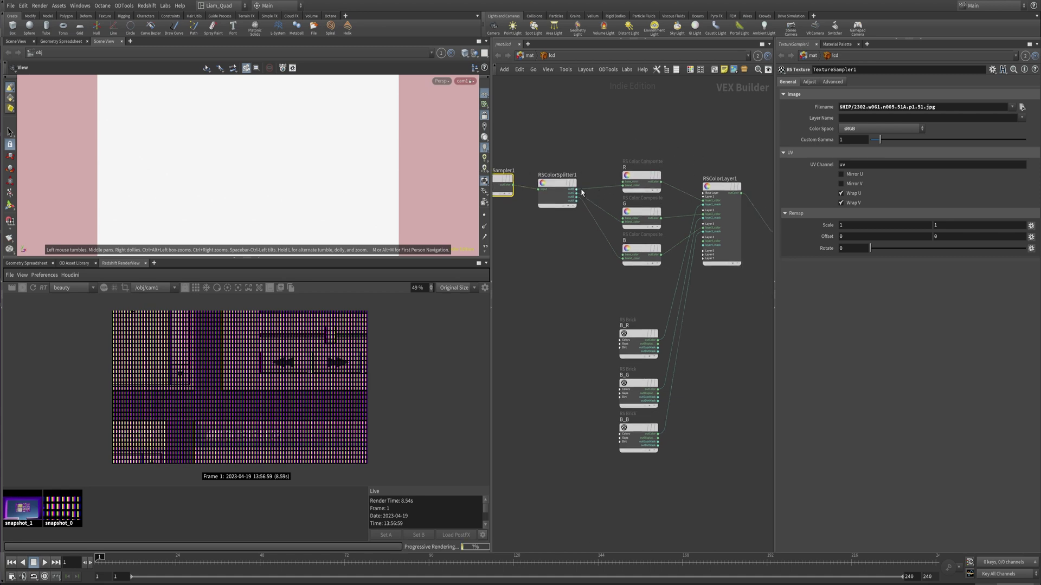
click(647, 179)
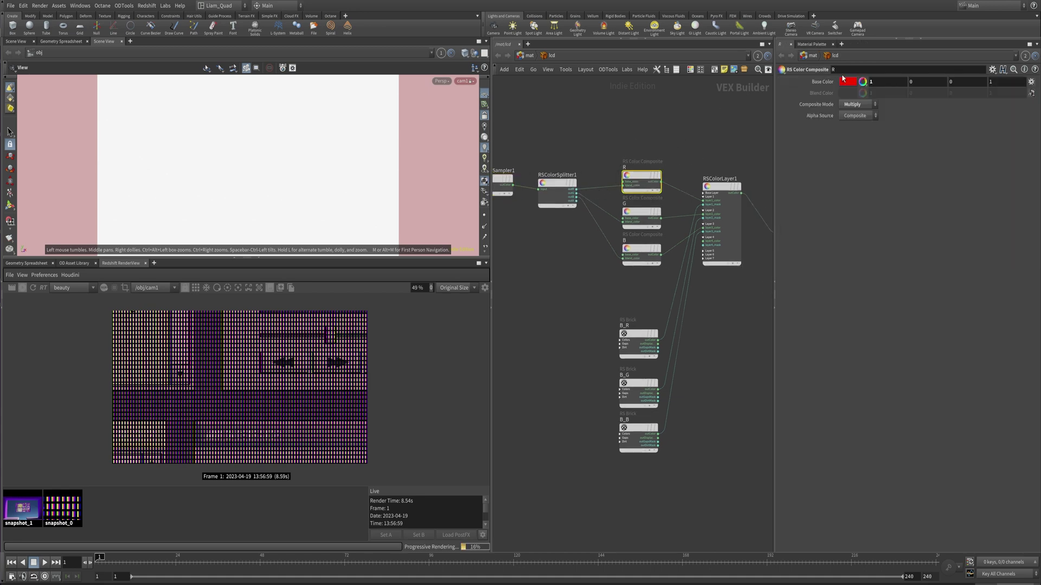
Preview the R, G and B Color Composite outputs one by one via their display flags
click(623, 167)
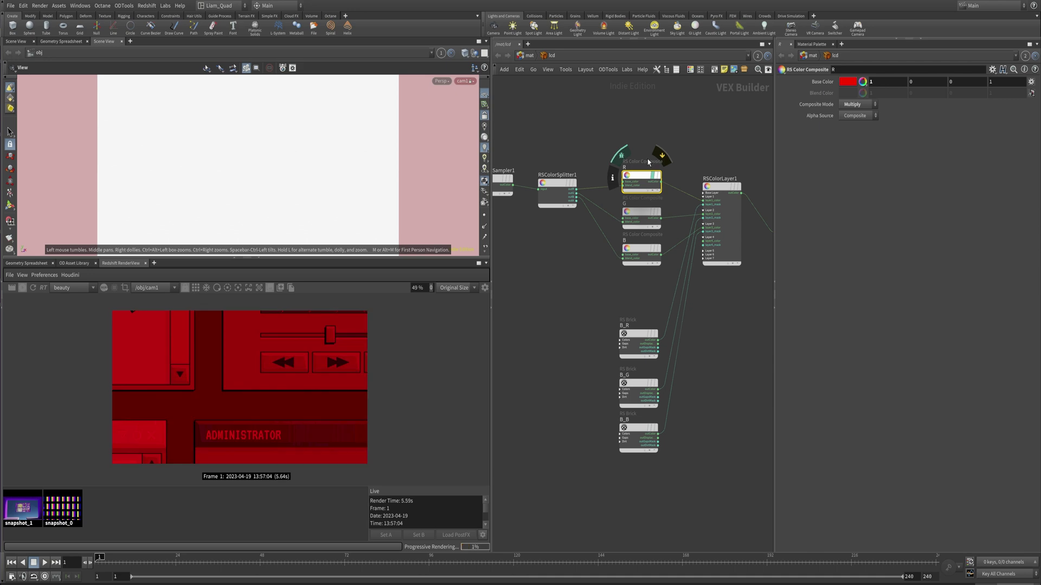
click(623, 171)
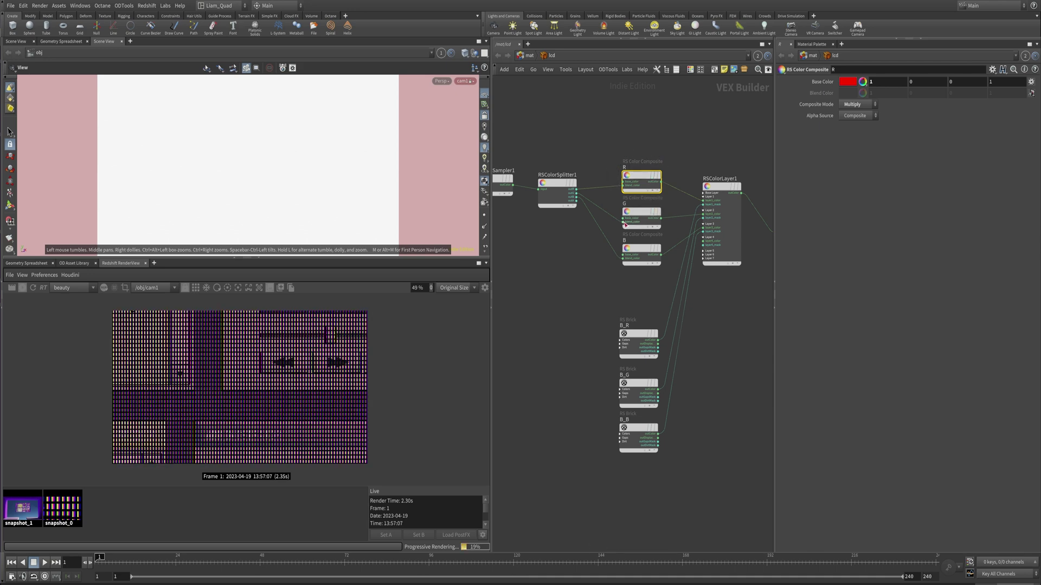
click(624, 211)
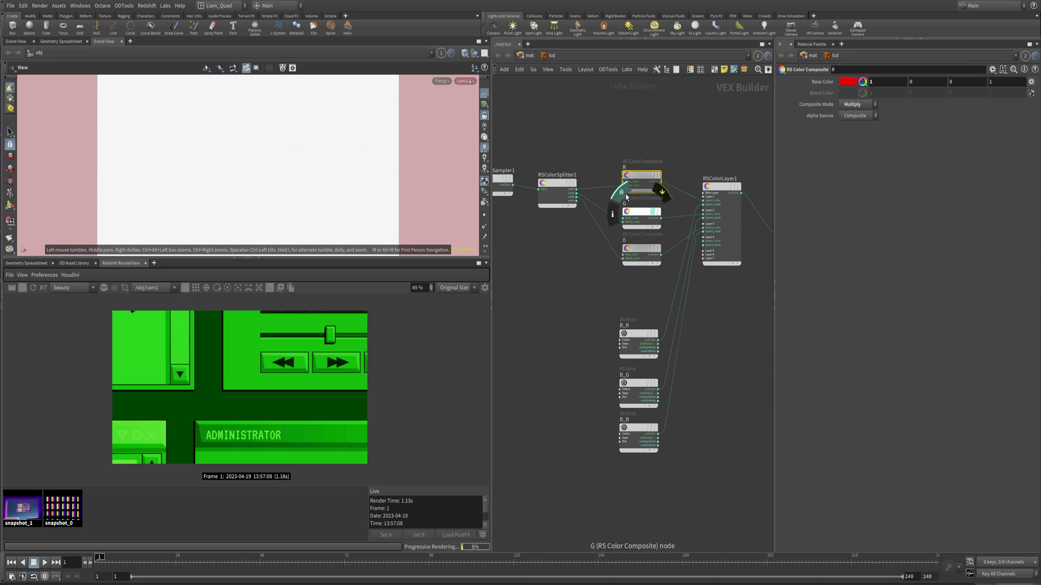
click(640, 251)
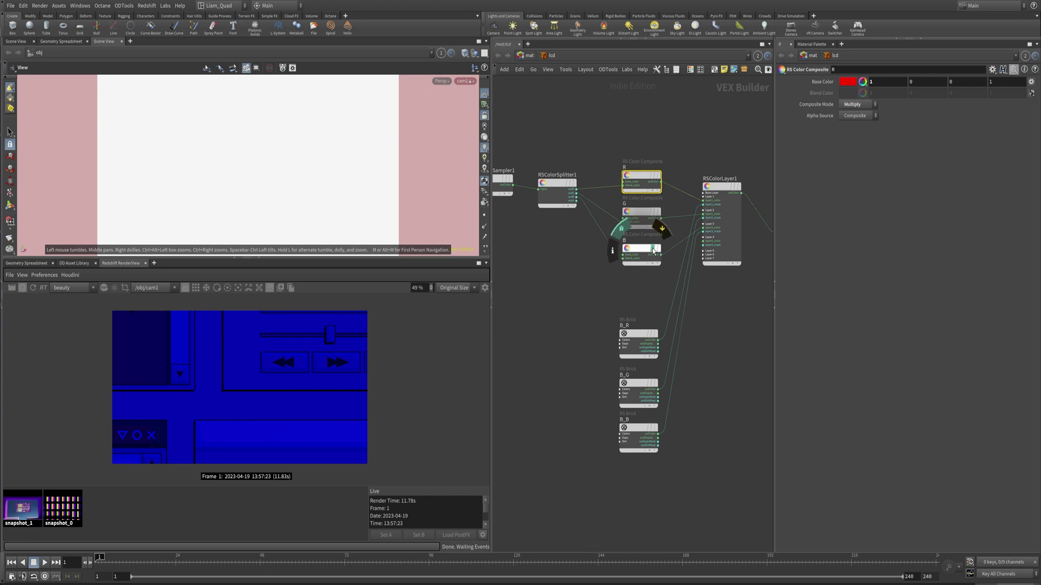
middle_drag(677, 329, 635, 337)
Cut the brick mask wires into RSColorLayer1 and delete the test RSNoise1 node
click(678, 203)
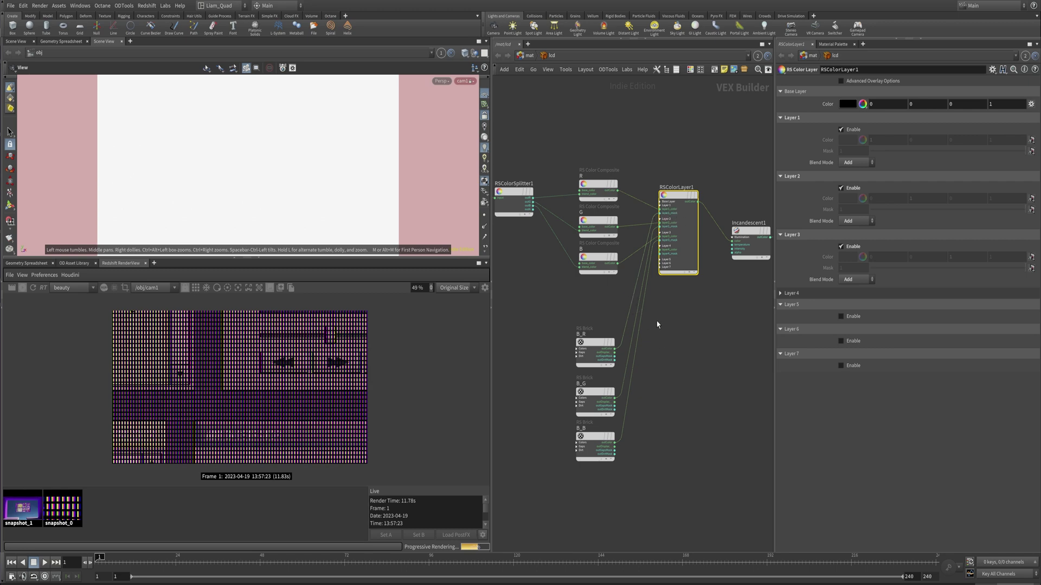
drag(662, 329, 628, 295)
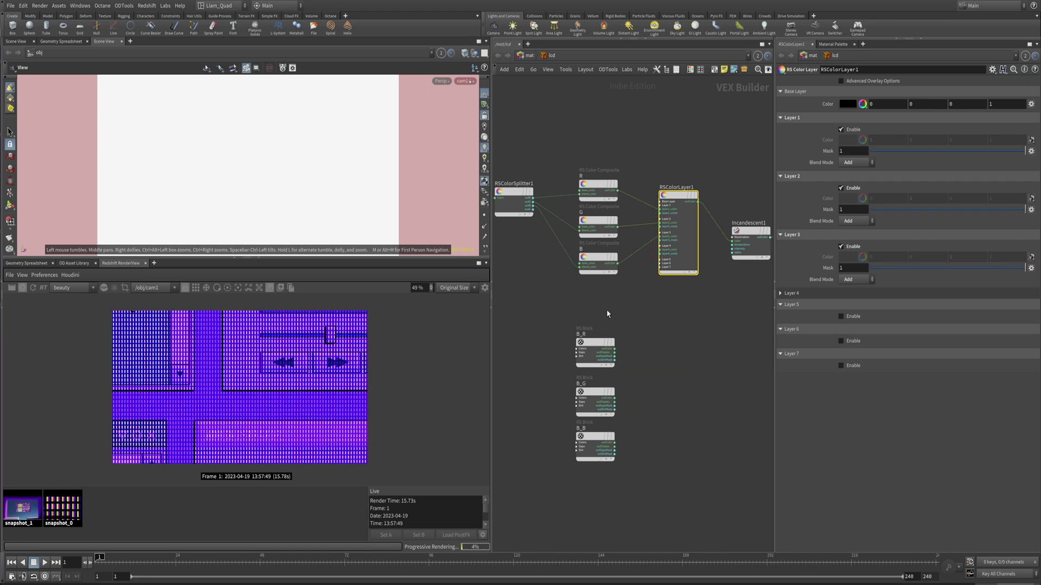
key(Tab)
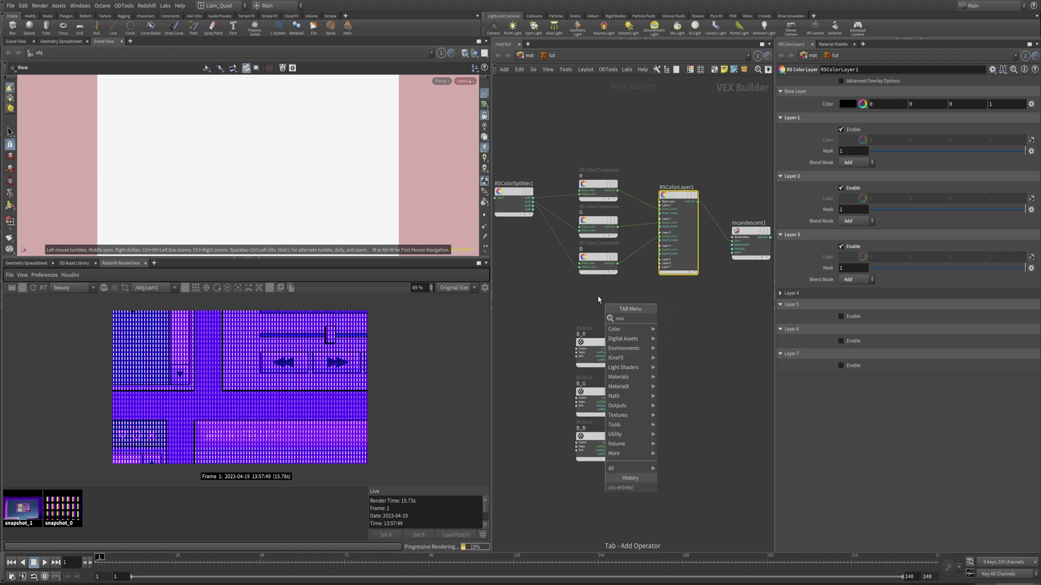
click(598, 300)
click(616, 302)
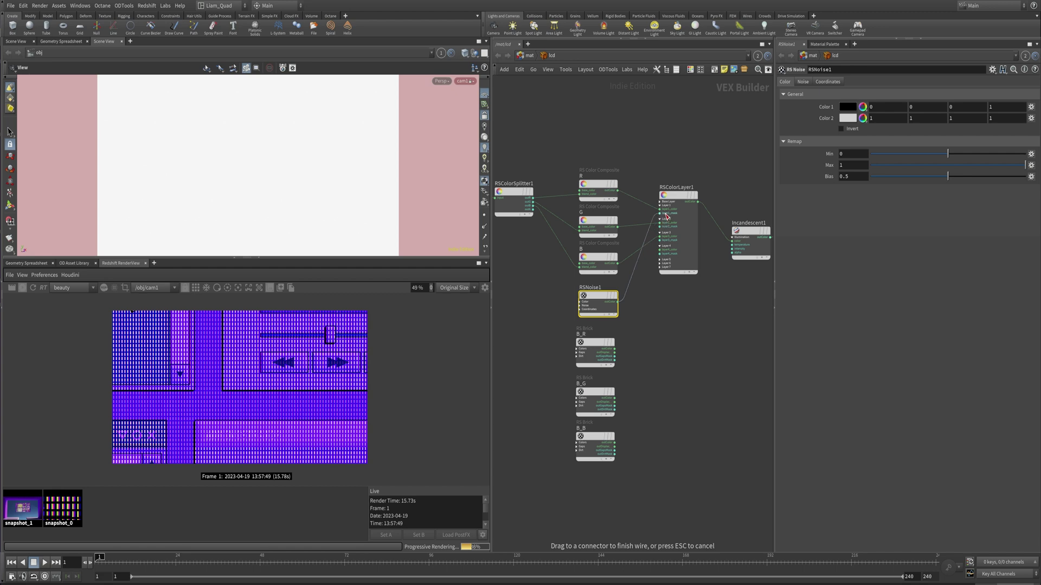
click(621, 302)
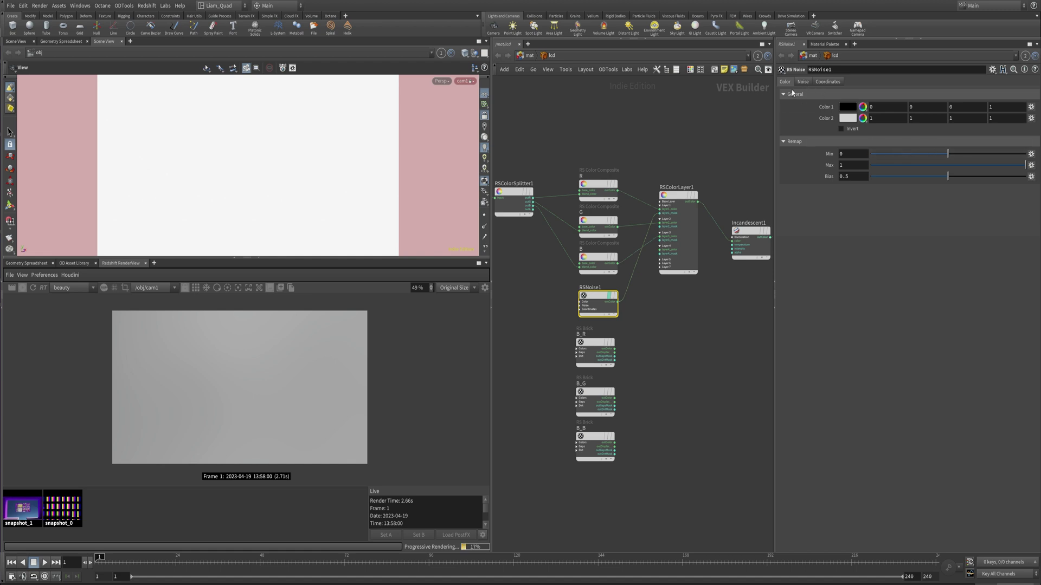
key(Delete)
Add a Maxon Noise into RSColorLayer1, enlarge its Overall Scale, and try it on another layer input
key(Tab)
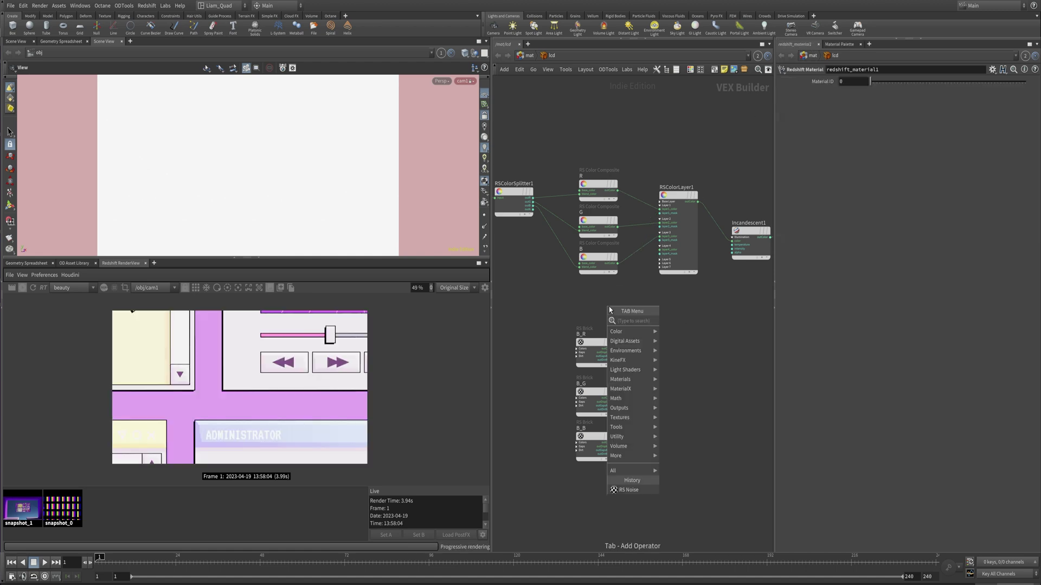
text(maxo)
key(Return)
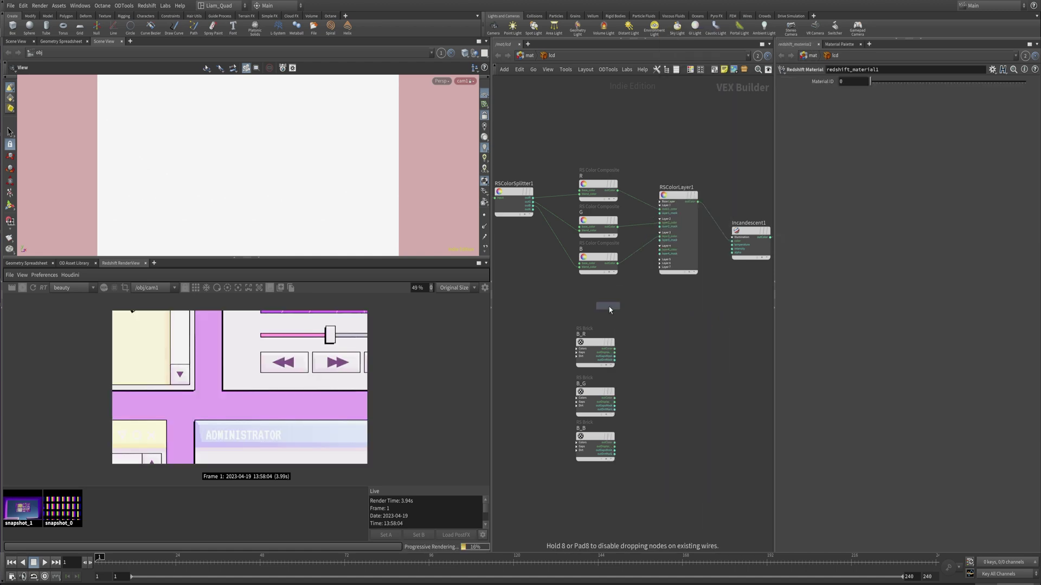
click(608, 311)
drag(626, 312, 660, 215)
shift+drag(650, 346, 606, 351)
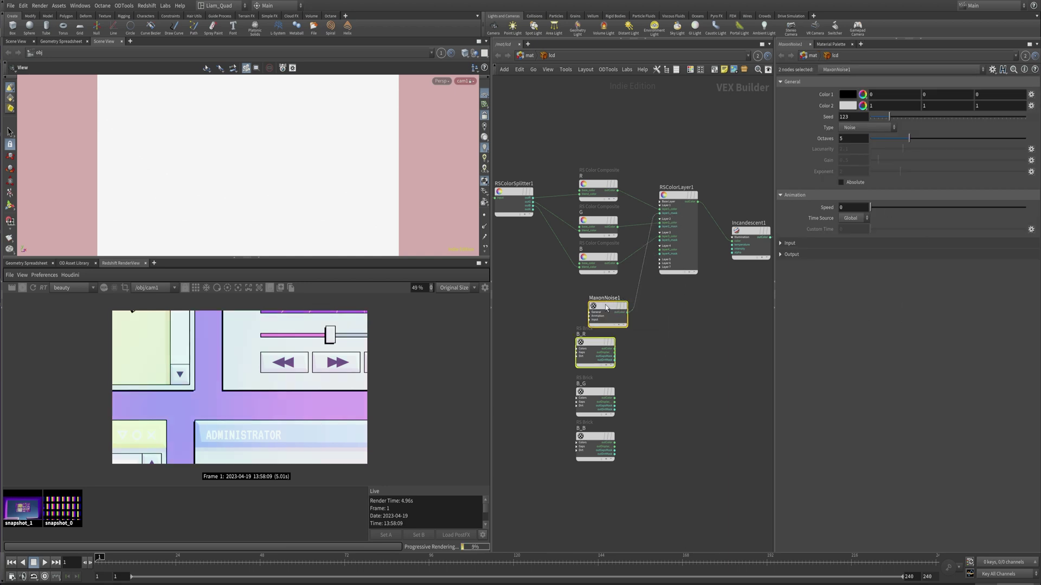
click(624, 314)
click(790, 243)
drag(886, 278, 871, 279)
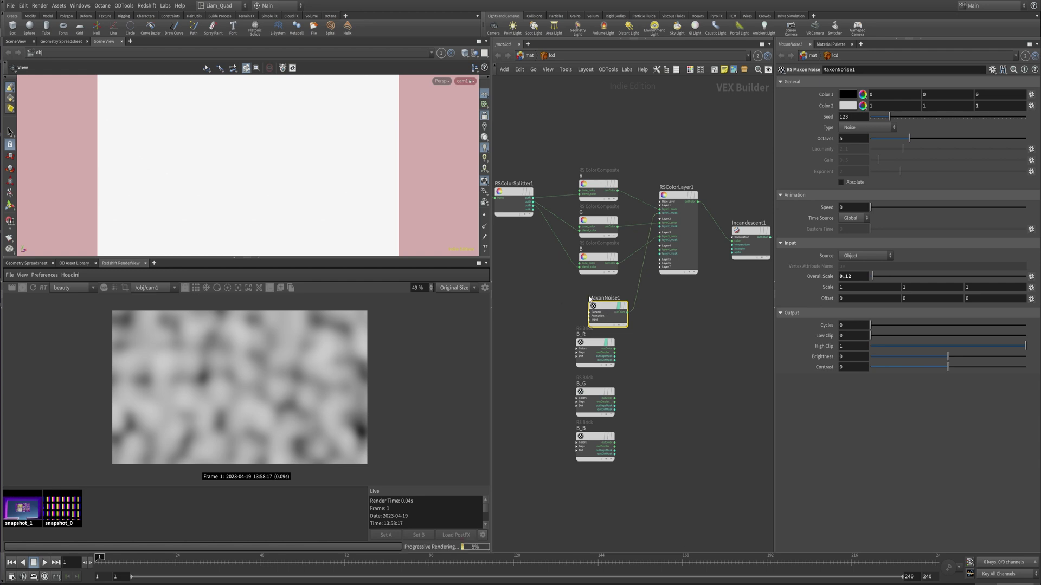
drag(591, 312, 578, 294)
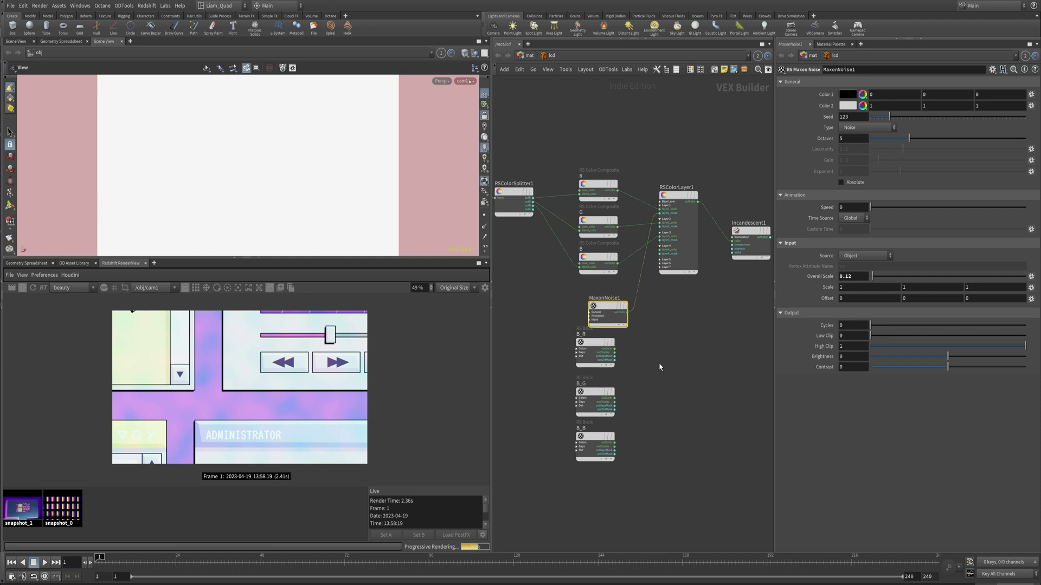
Delete MaxonNoise1 and wire the B_R and B_G outColor outputs into RSColorLayer1
key(Delete)
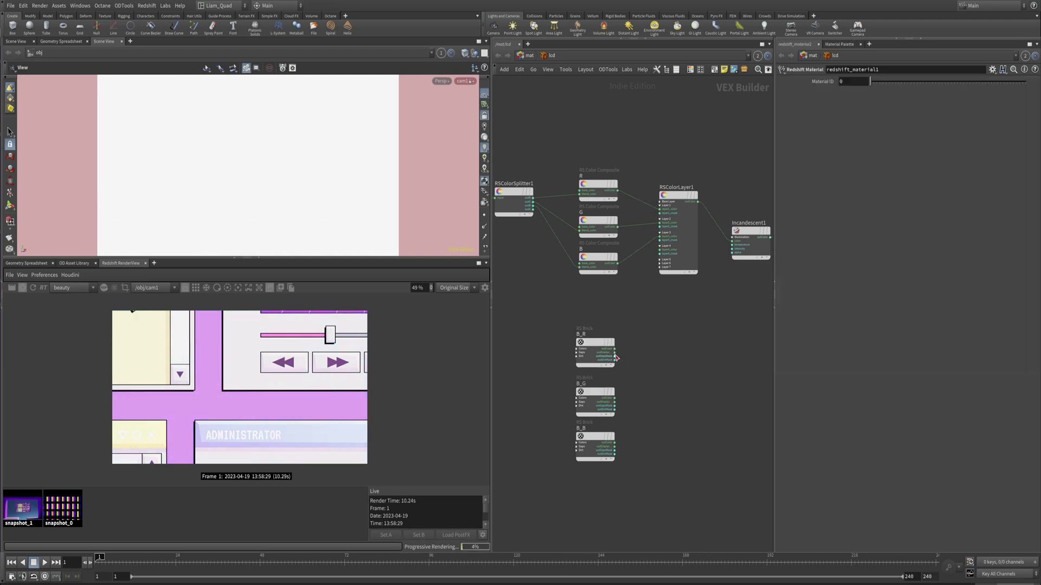
drag(616, 352, 660, 216)
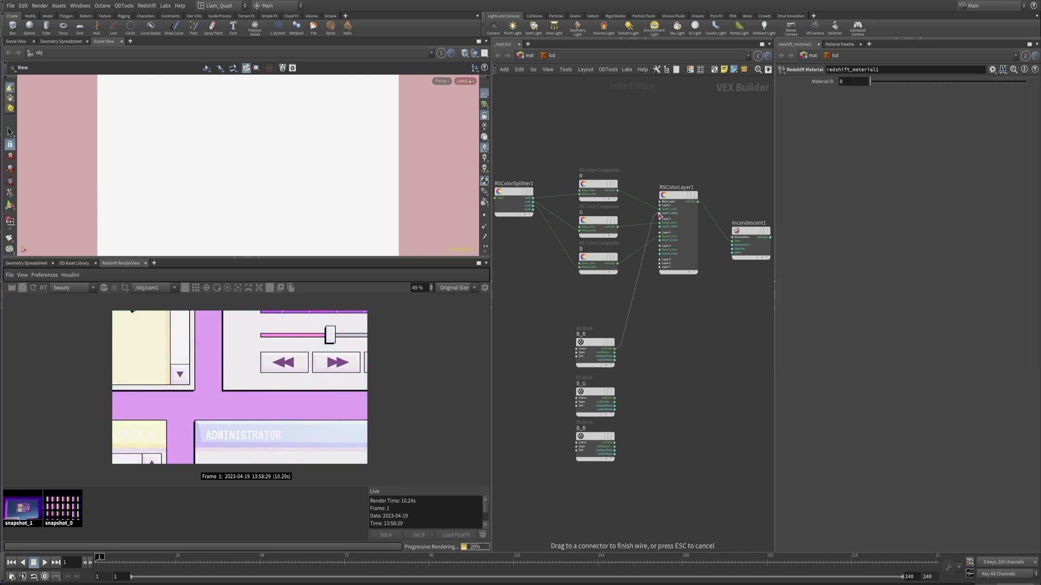
click(659, 216)
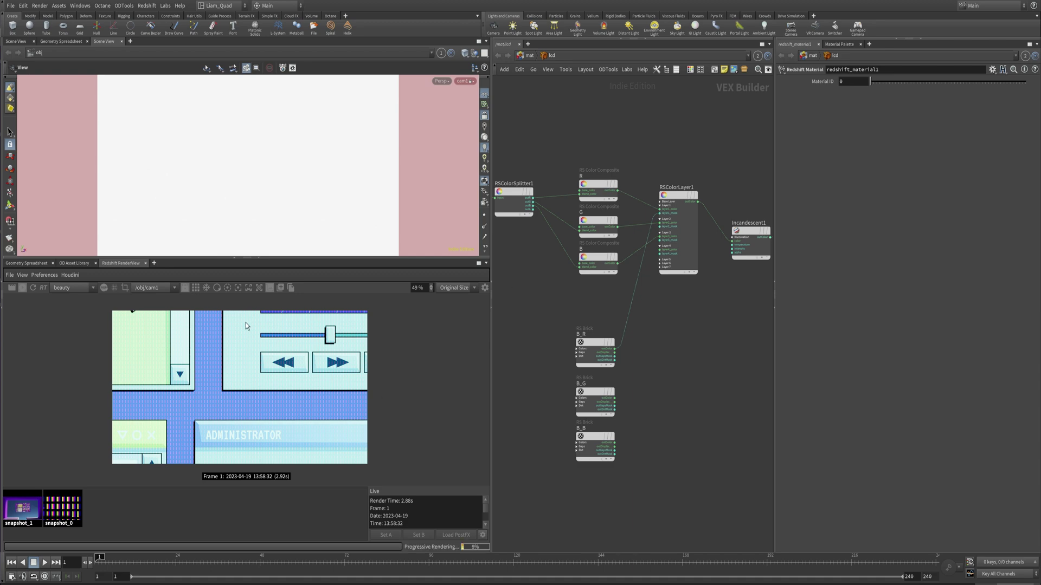
click(613, 402)
click(660, 226)
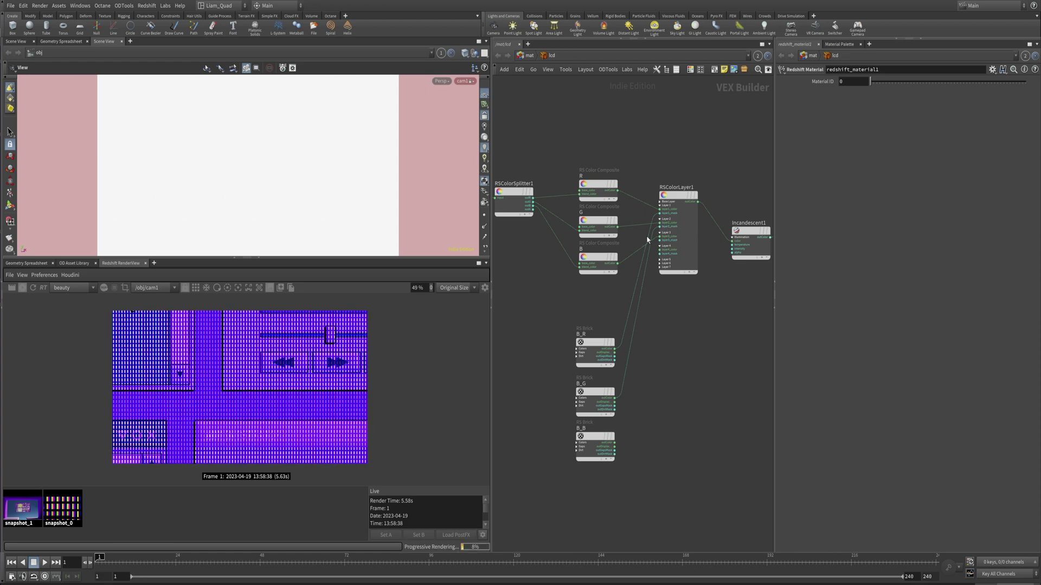
Wire B_B outColor into RSColorLayer1 and select that node to show its layer settings
click(615, 443)
click(672, 242)
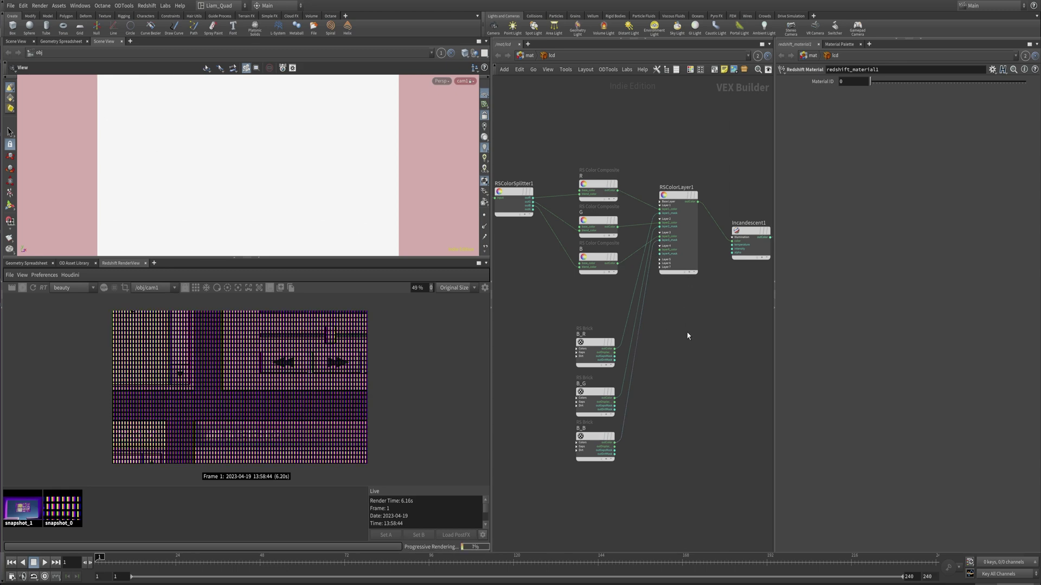
click(678, 204)
middle_drag(725, 188, 633, 192)
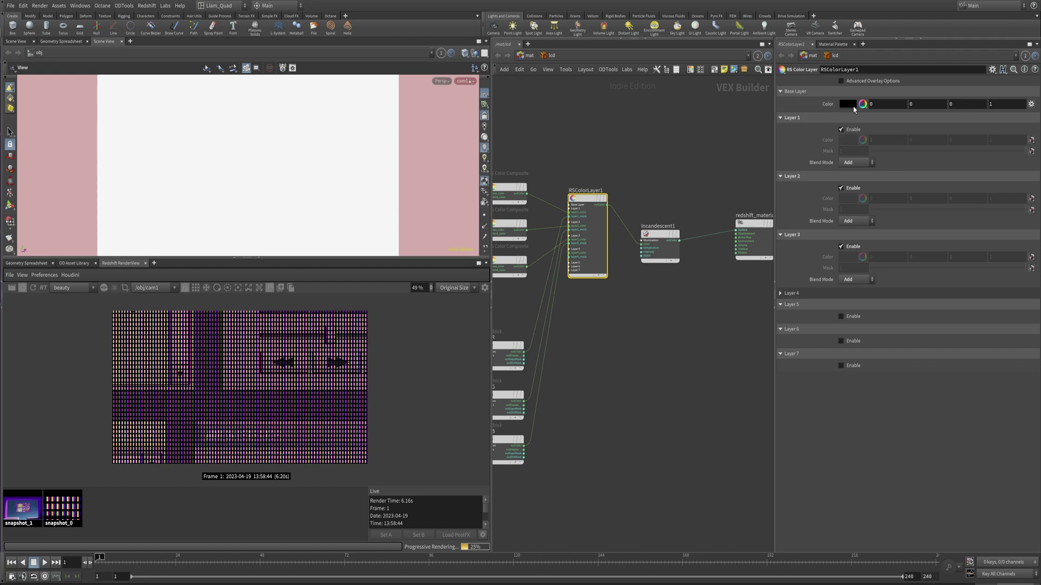
Set Layer 1–3 Blend Mode to Normal and try a white Base Layer colour
click(858, 162)
click(857, 221)
click(853, 279)
click(849, 105)
click(946, 88)
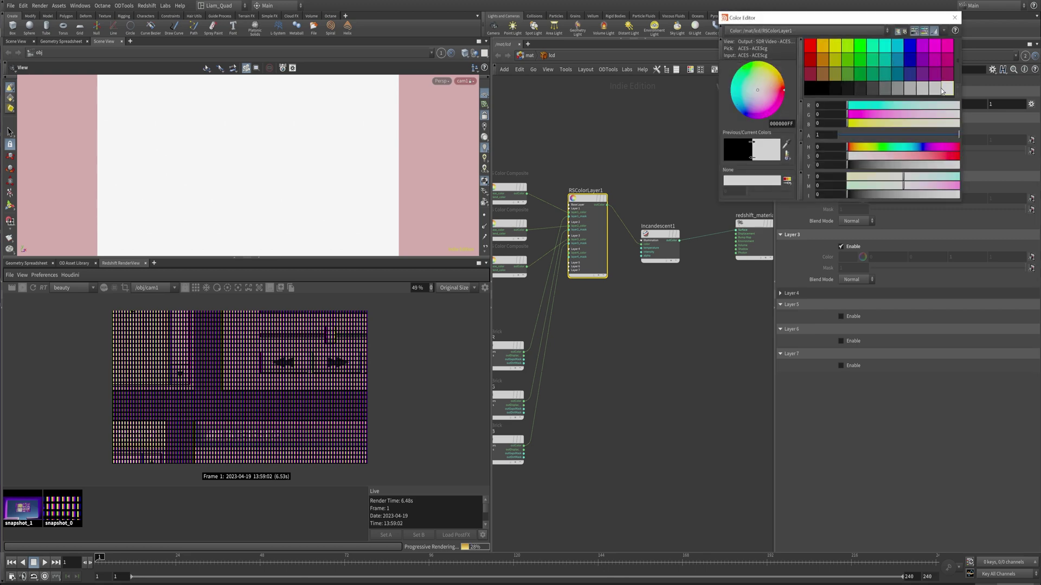
click(955, 17)
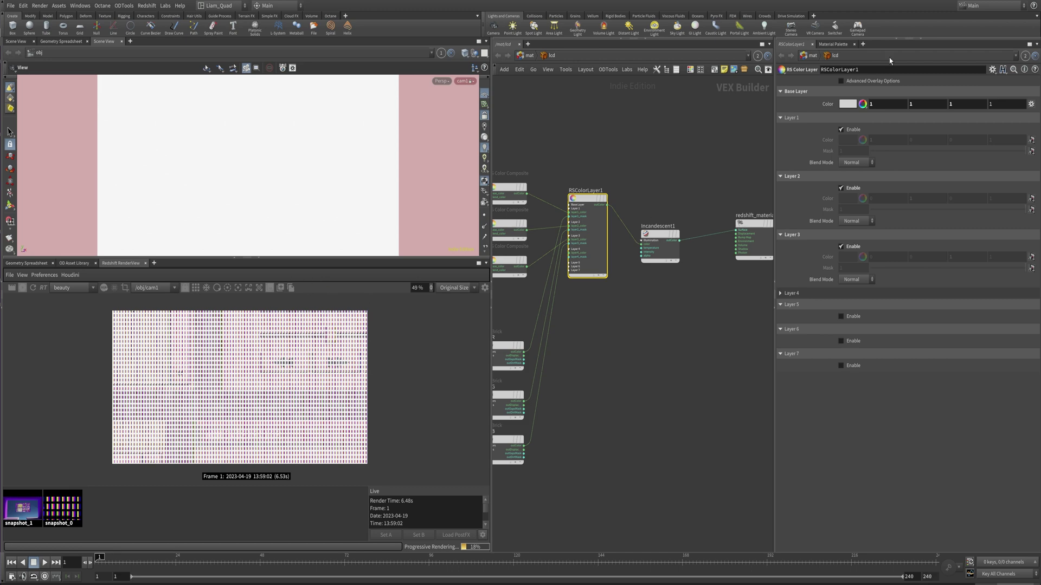
Try several Base Layer colours in the Color Editor, ending back on black
click(848, 104)
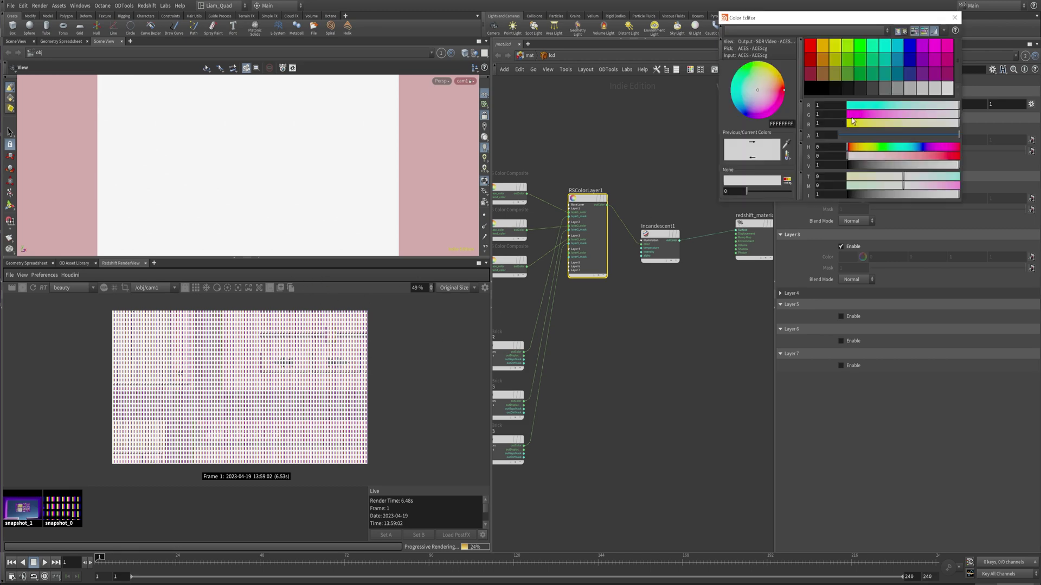
click(848, 85)
click(859, 59)
click(912, 78)
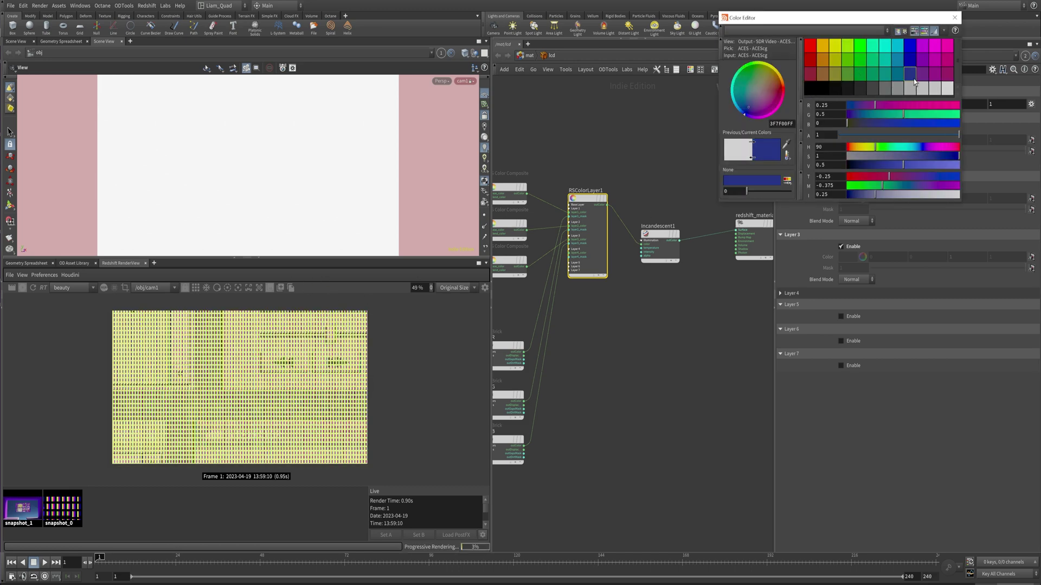
click(860, 70)
click(823, 69)
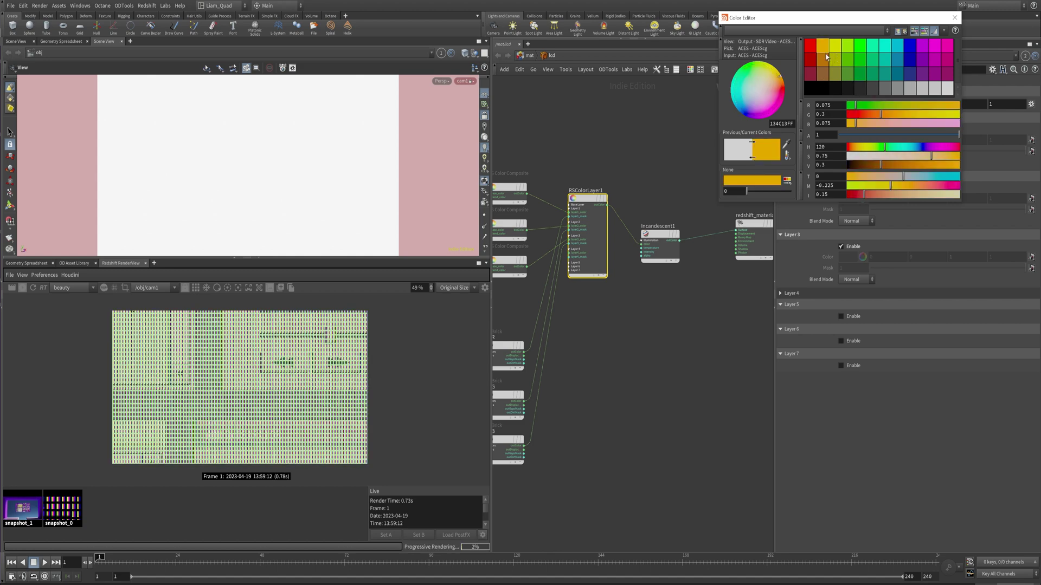
click(815, 87)
click(955, 18)
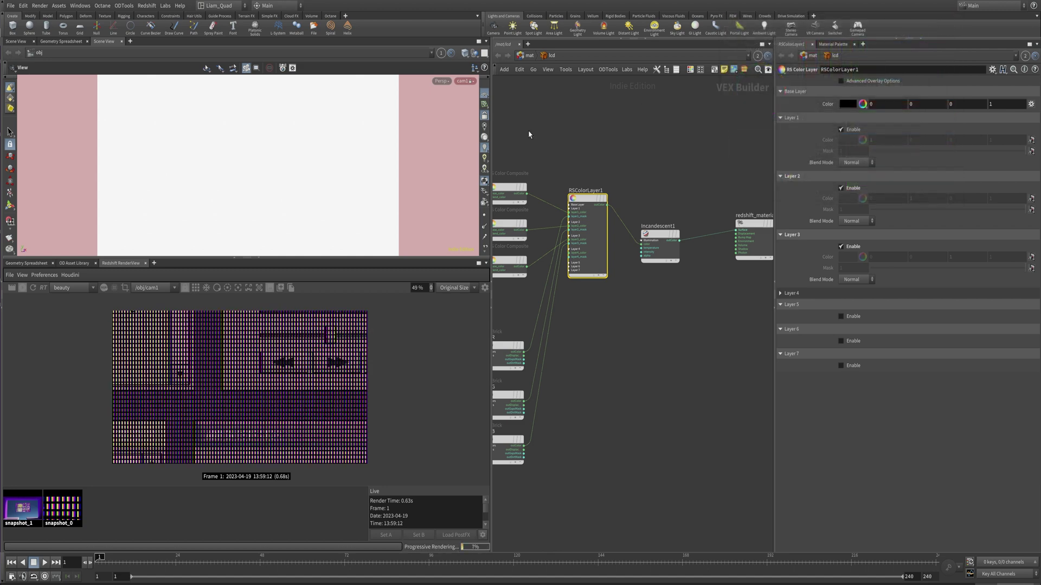
click(647, 237)
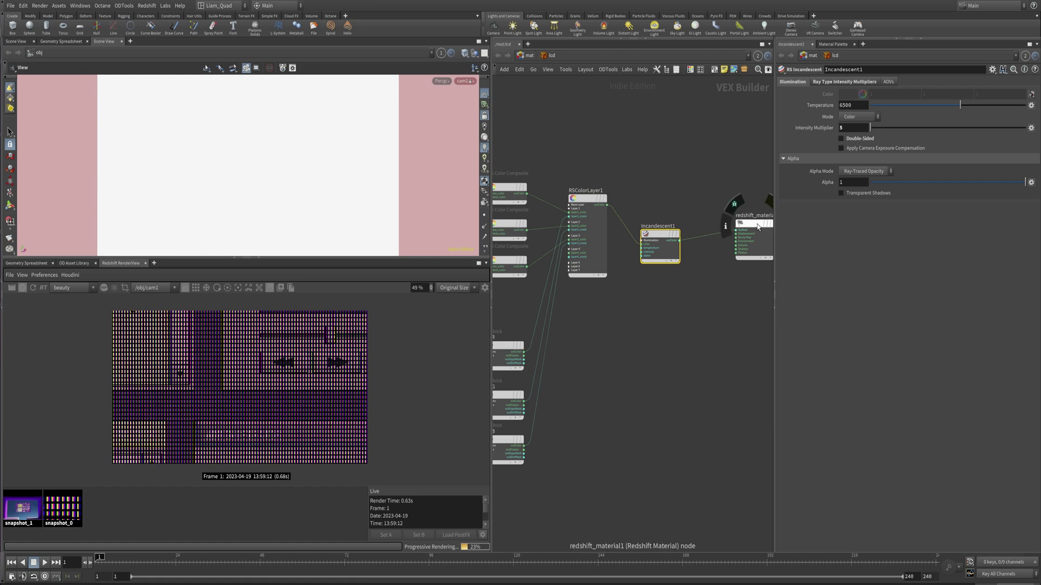
Move redshift_material1 beside Incandescent1 and select the B_R RS Brick node
drag(742, 227, 704, 241)
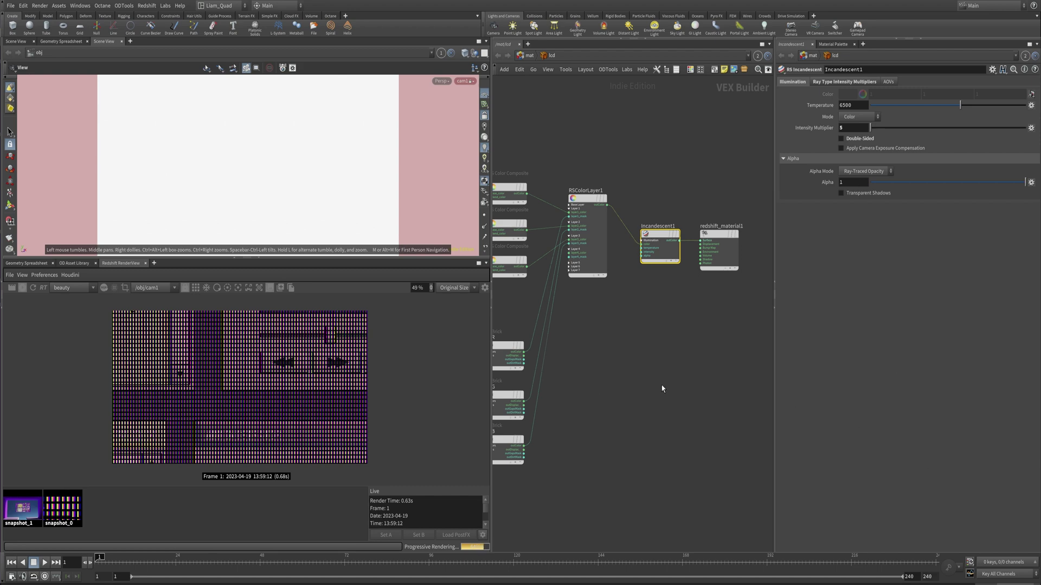
middle_drag(667, 376, 724, 295)
click(577, 262)
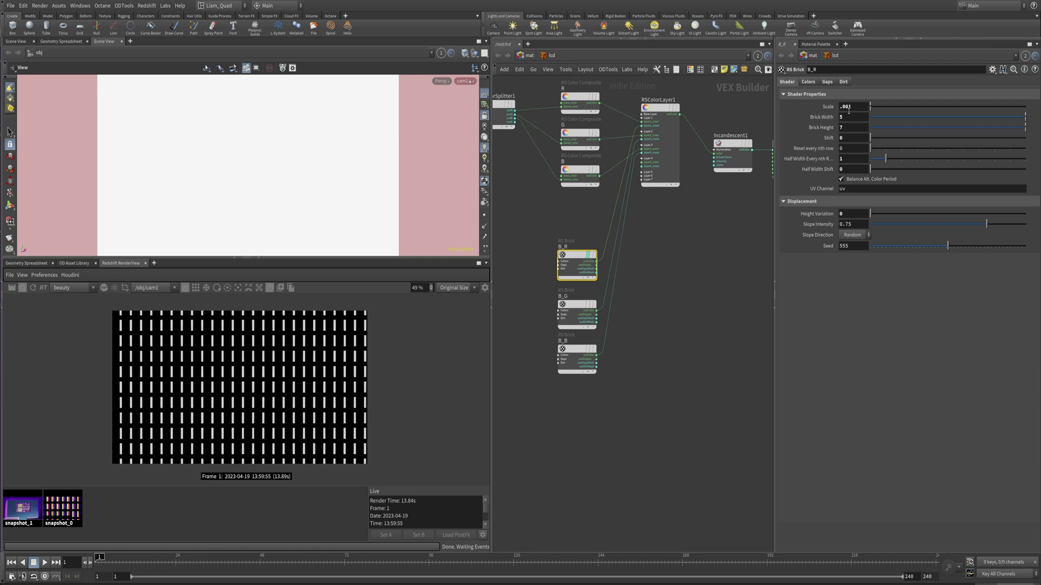
Set the B_R brick Scale to 0.01, then refine it to 0.001
drag(869, 107, 872, 110)
click(891, 107)
text(0.1)
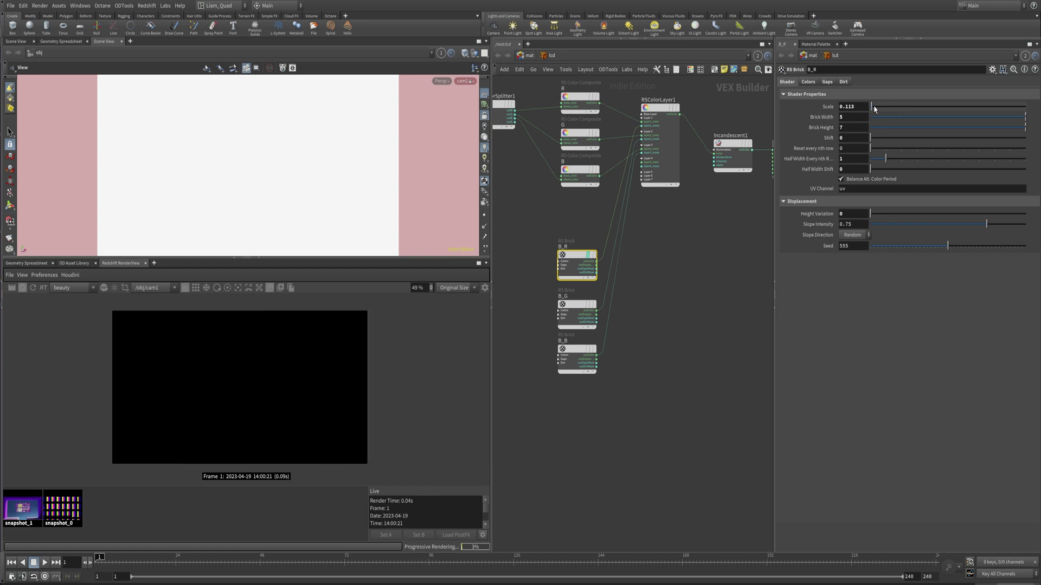
double_click(853, 107)
text(01)
key(Return)
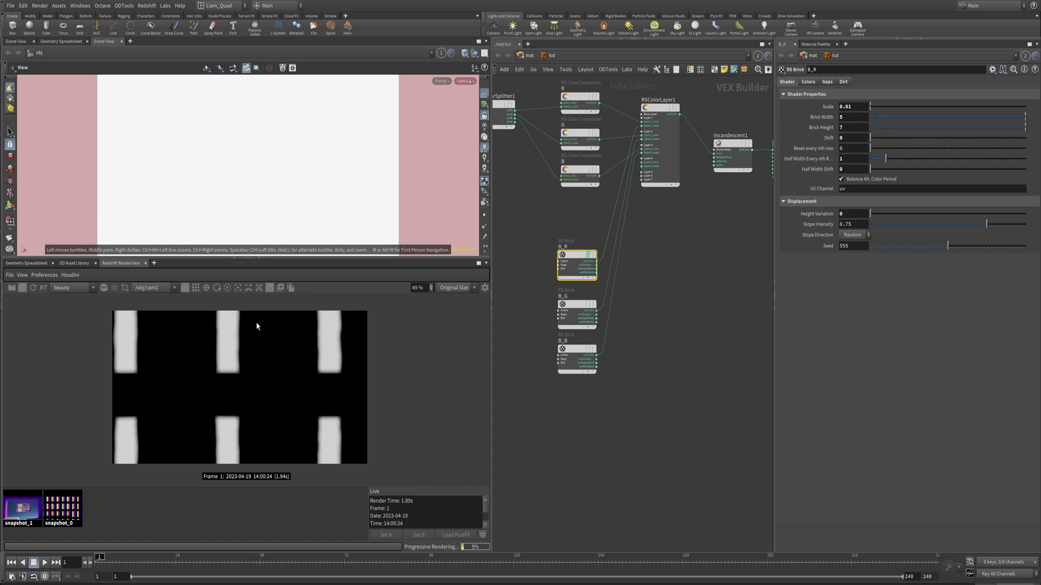
click(854, 108)
text(0)
key(Return)
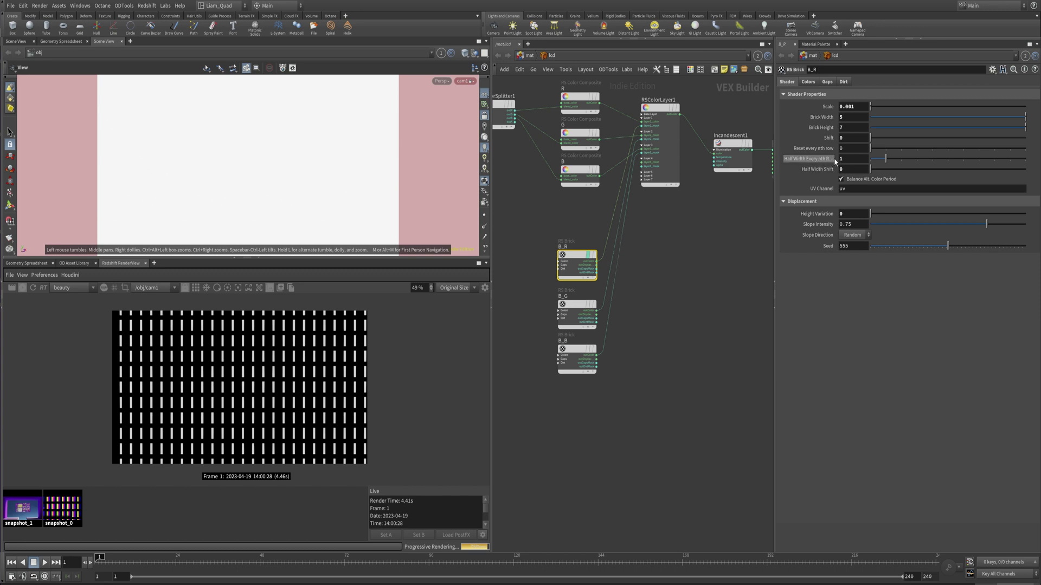
Set Half Width Every nth Row to 0 and widen the bricks with the value ladder
ctrl+click(838, 160)
text(0)
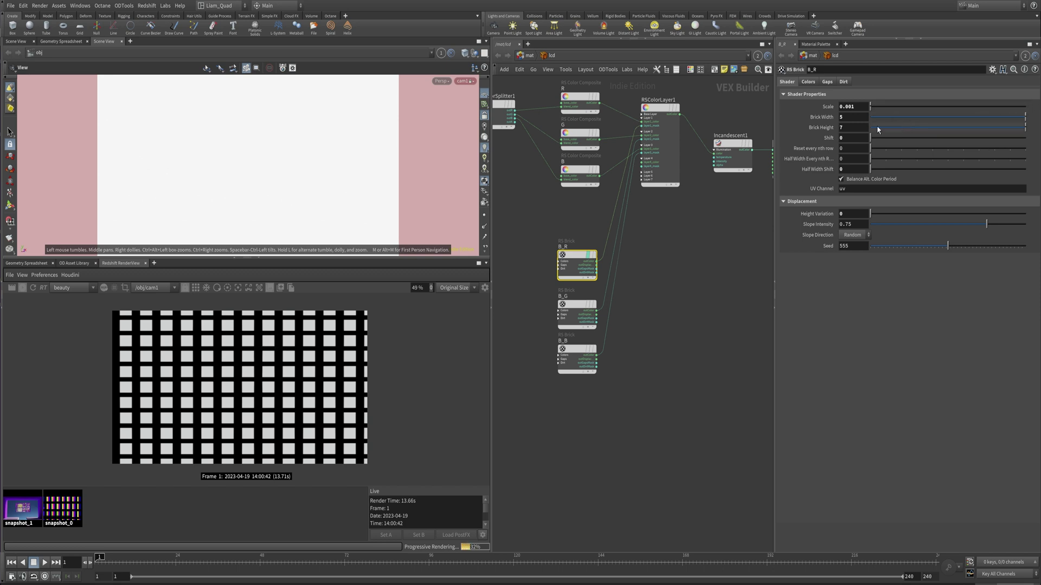
mouse_move(851, 117)
middle_down()
mouse_move(924, 103)
mouse_move(834, 91)
middle_up()
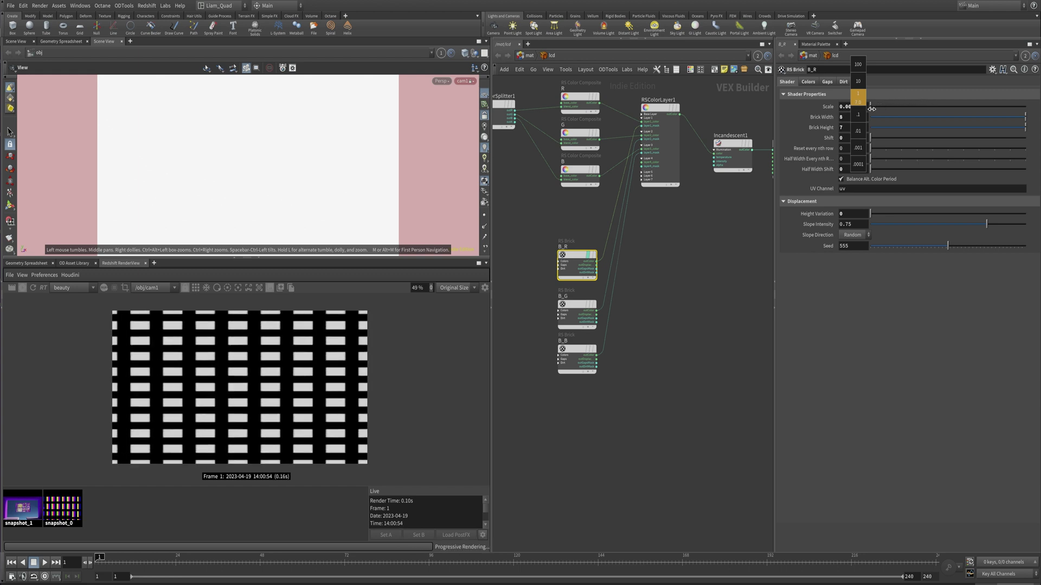
Test a larger Gaps Size on B_R, then reset it to 0.4
click(827, 83)
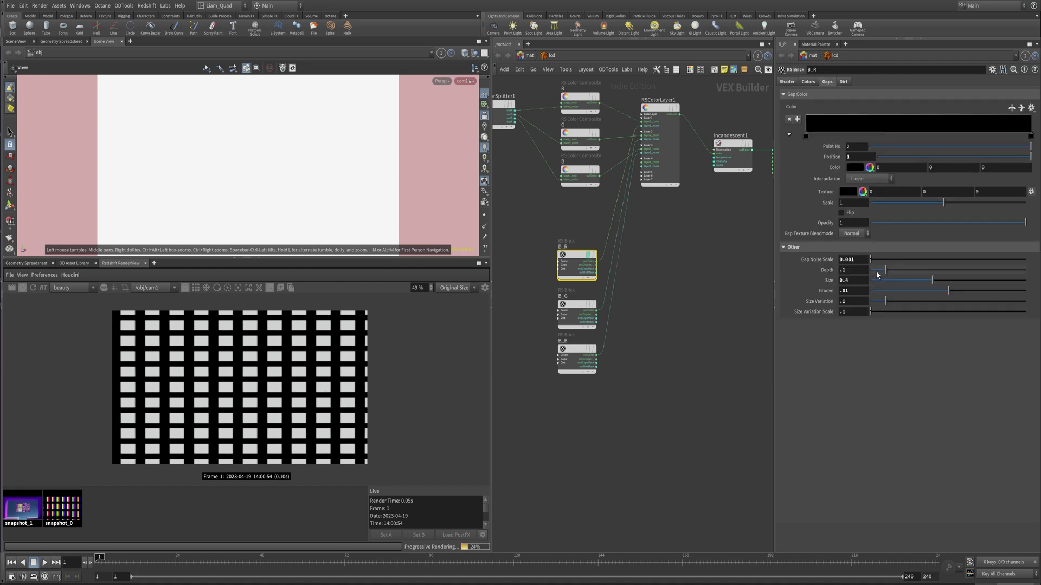
drag(940, 282, 987, 282)
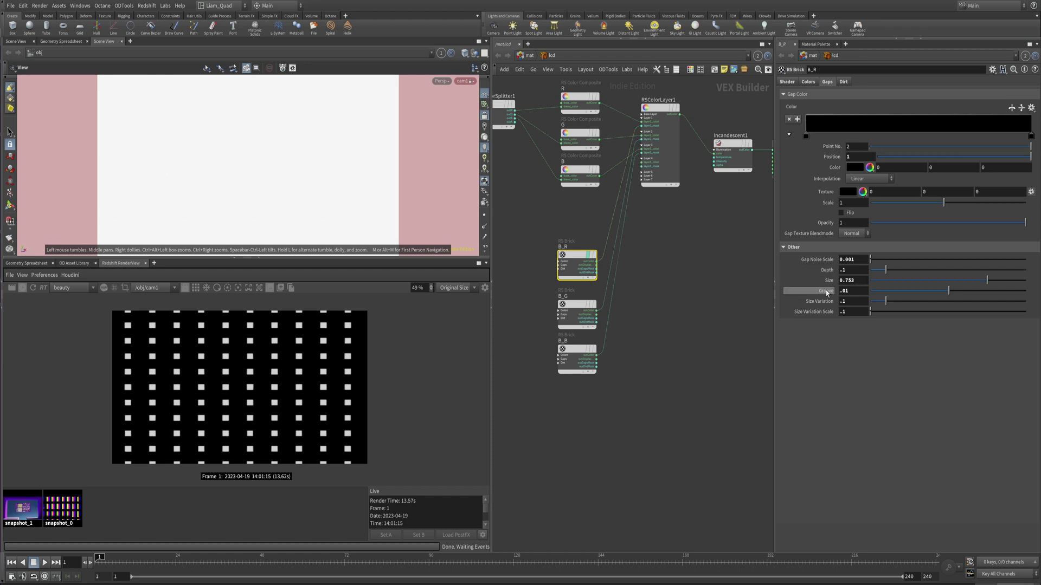
double_click(861, 279)
text(4)
key(Return)
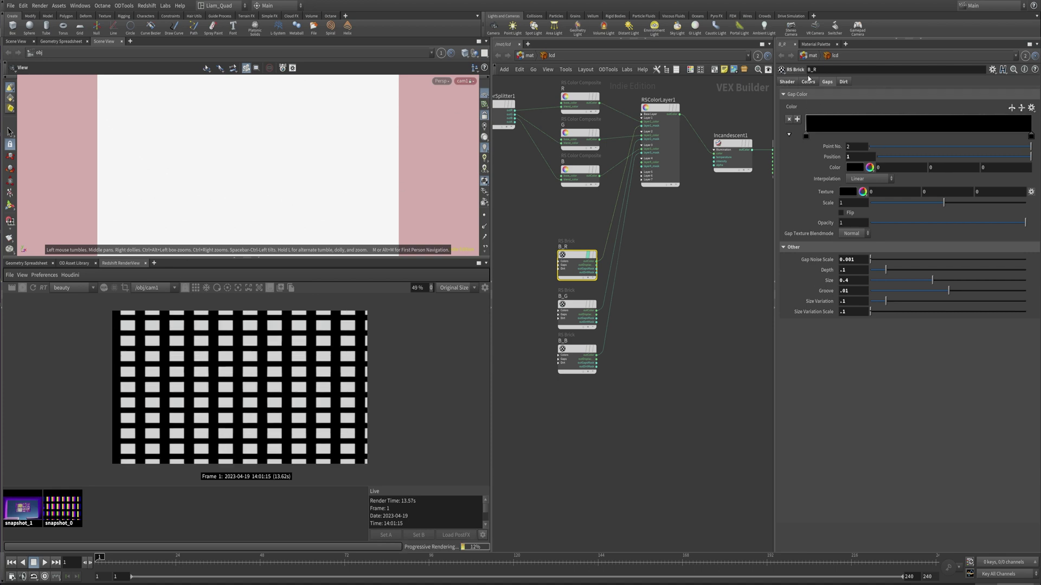
Back on the Shader settings, set Half Width Every nth Row to 1
click(787, 82)
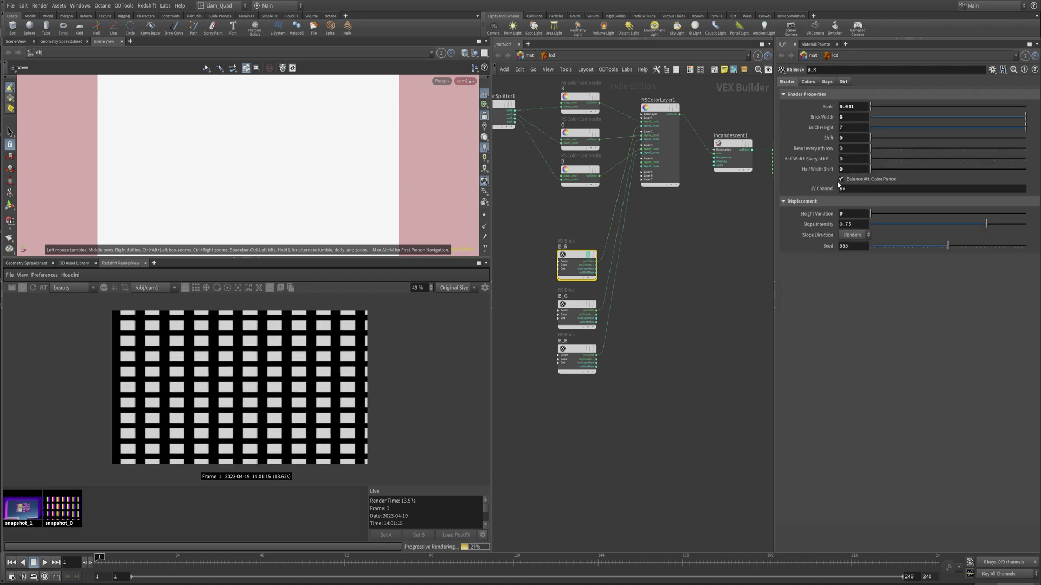
click(885, 159)
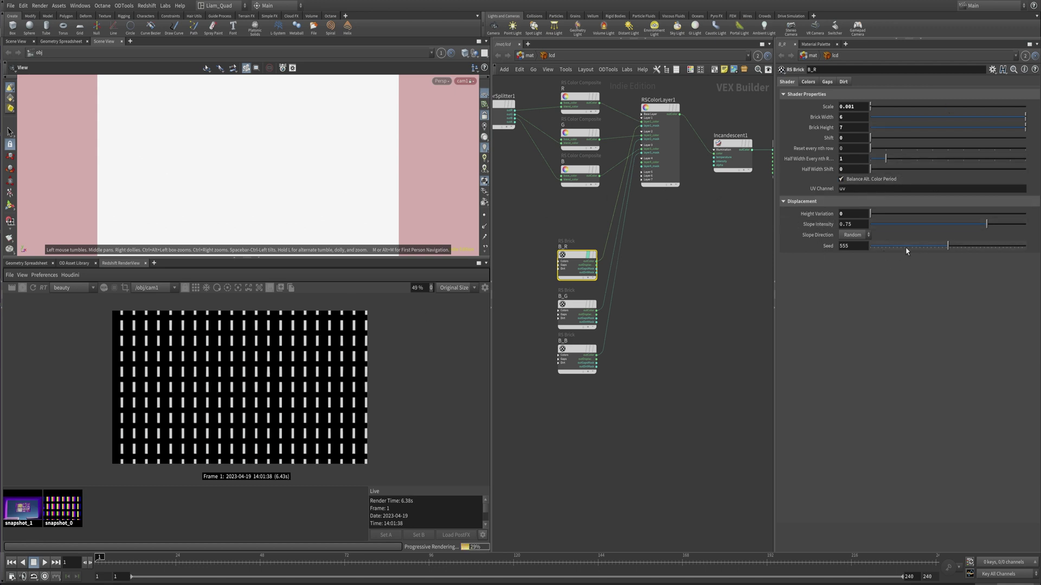
Review B_R's Brick Color and Alt. Brick Color ramps, then return to the Gaps settings
click(808, 81)
click(798, 94)
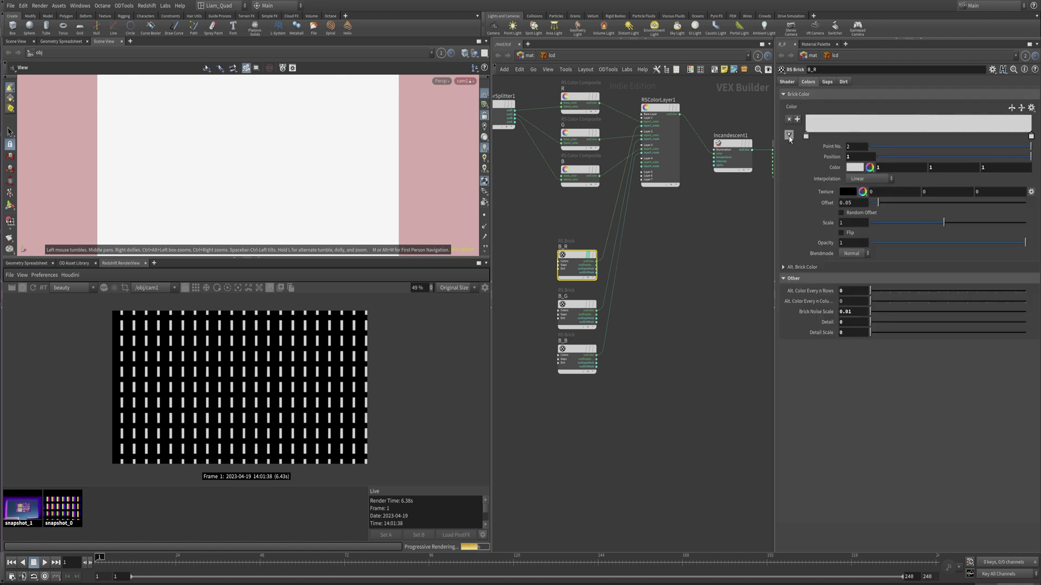
click(784, 268)
click(784, 268)
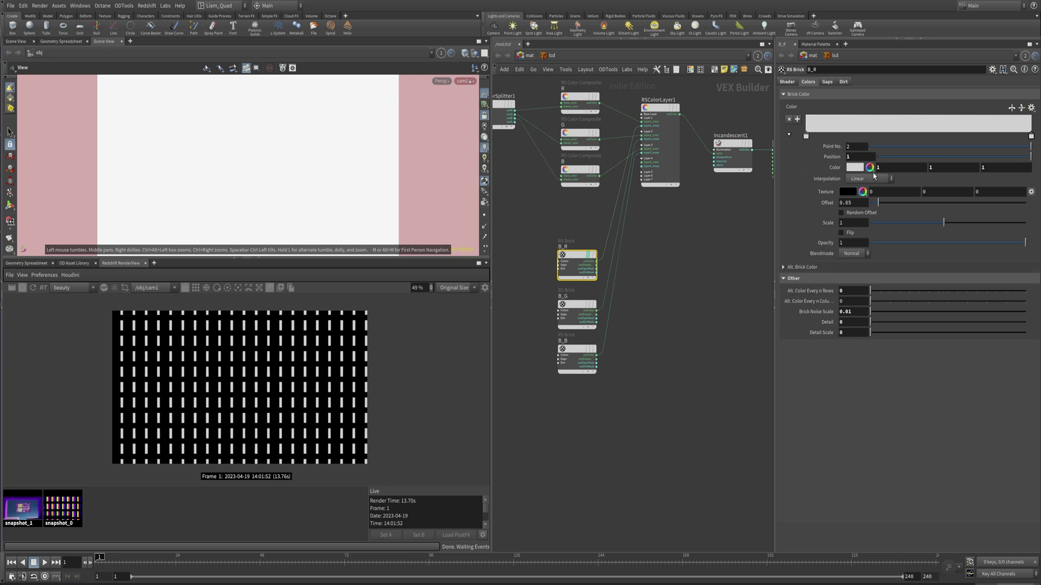
click(824, 81)
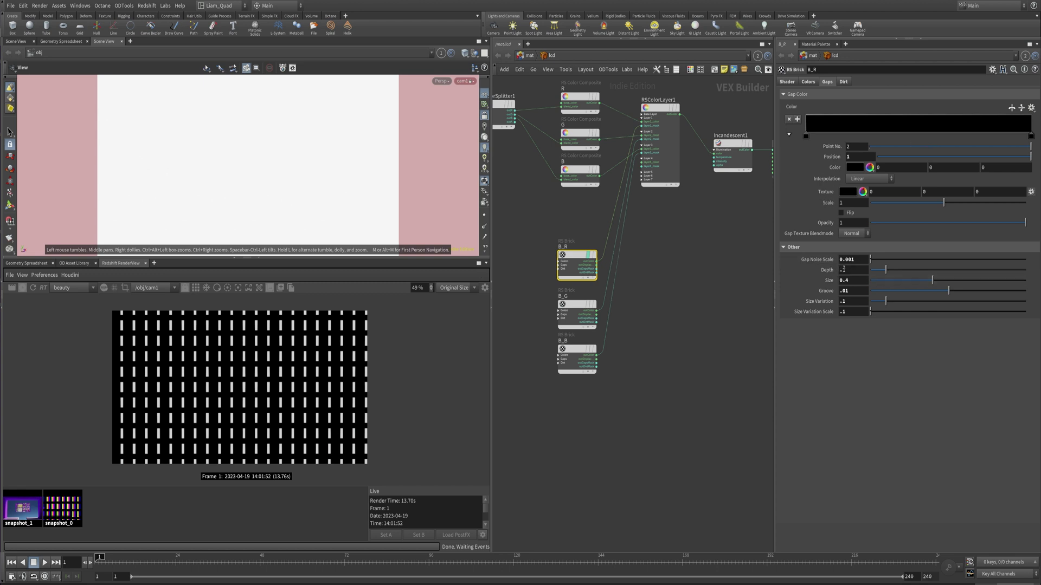
Scrub B_R's gap Depth and settle it back at 0.1
drag(885, 271, 874, 273)
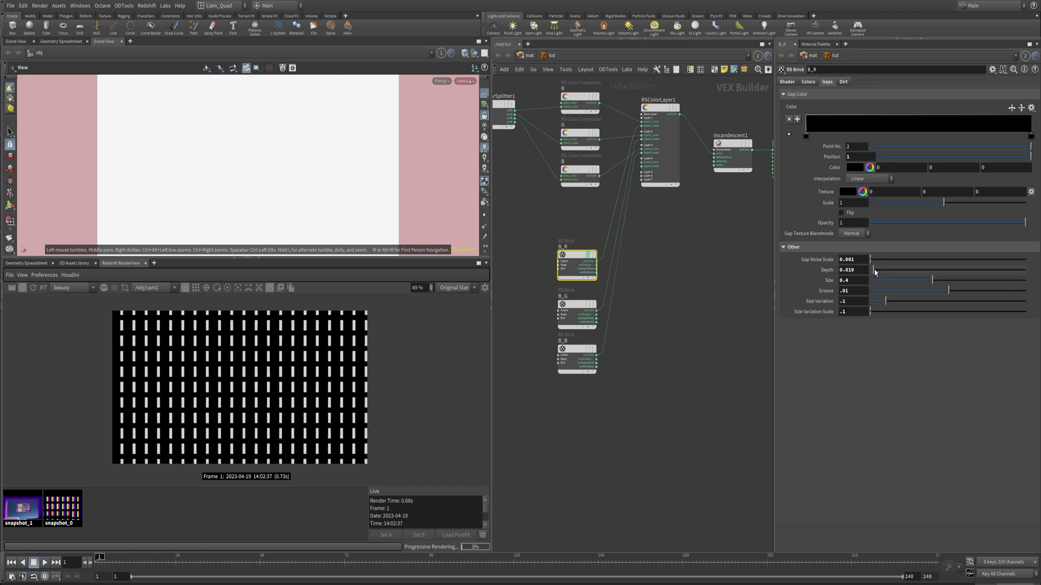
drag(876, 273, 989, 273)
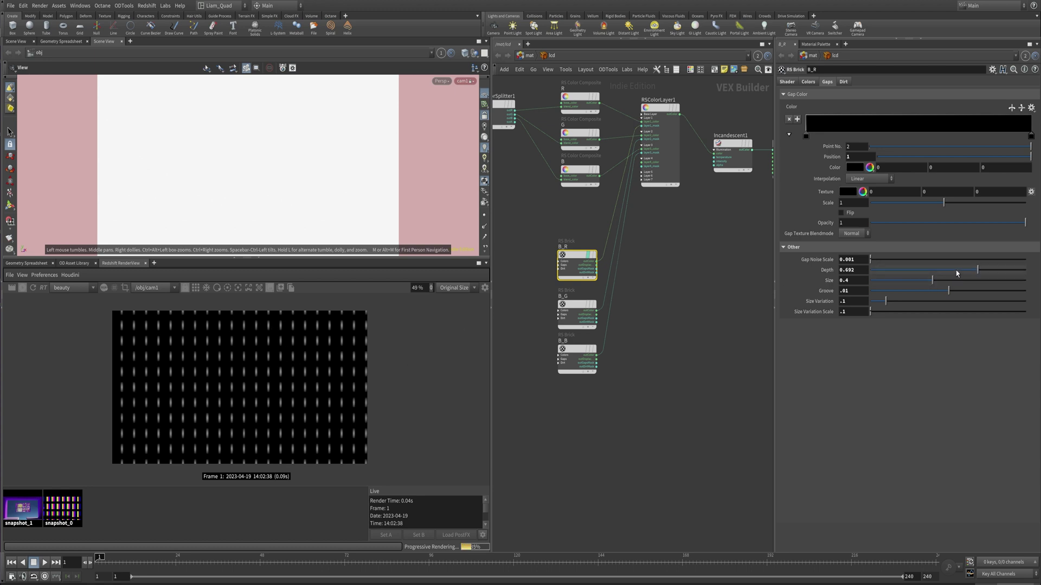
drag(956, 272, 881, 270)
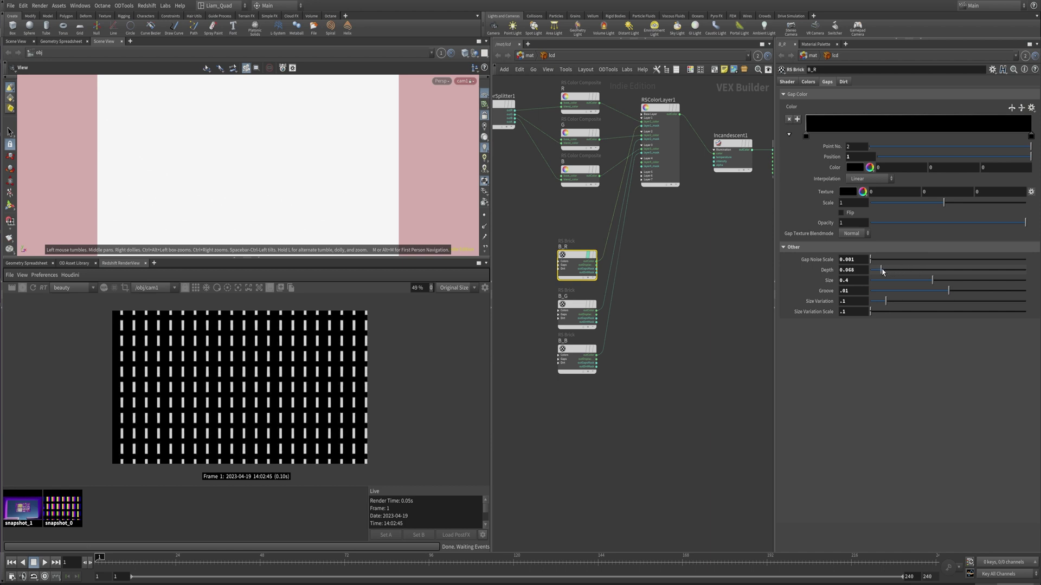
click(853, 270)
text(0.1)
key(Return)
Keep gap Size at 0.4, set Groove to 0.1, then move to the B_G node
drag(918, 285, 961, 285)
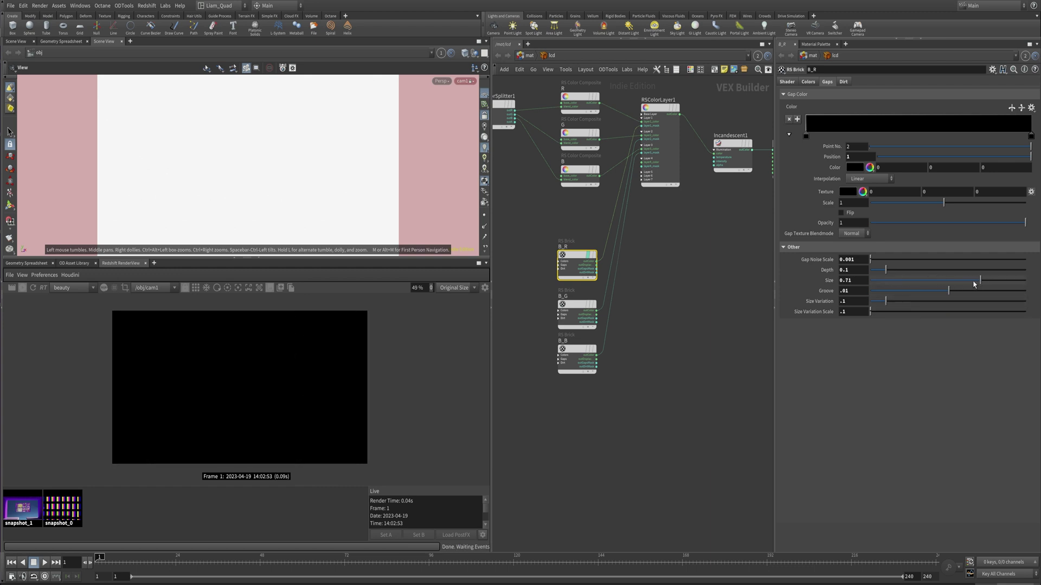
drag(940, 281, 916, 284)
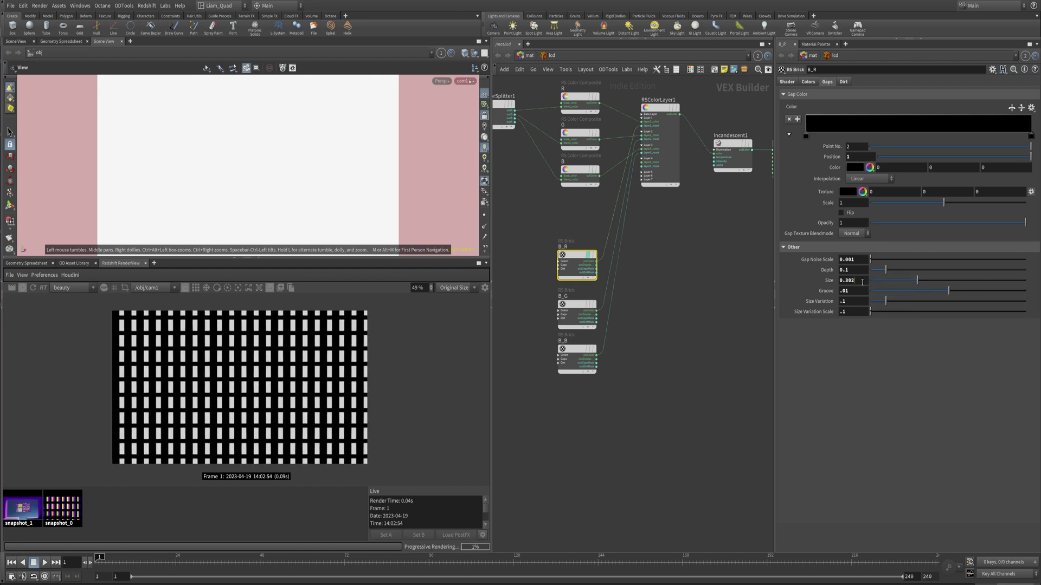
double_click(851, 280)
text(4)
key(Return)
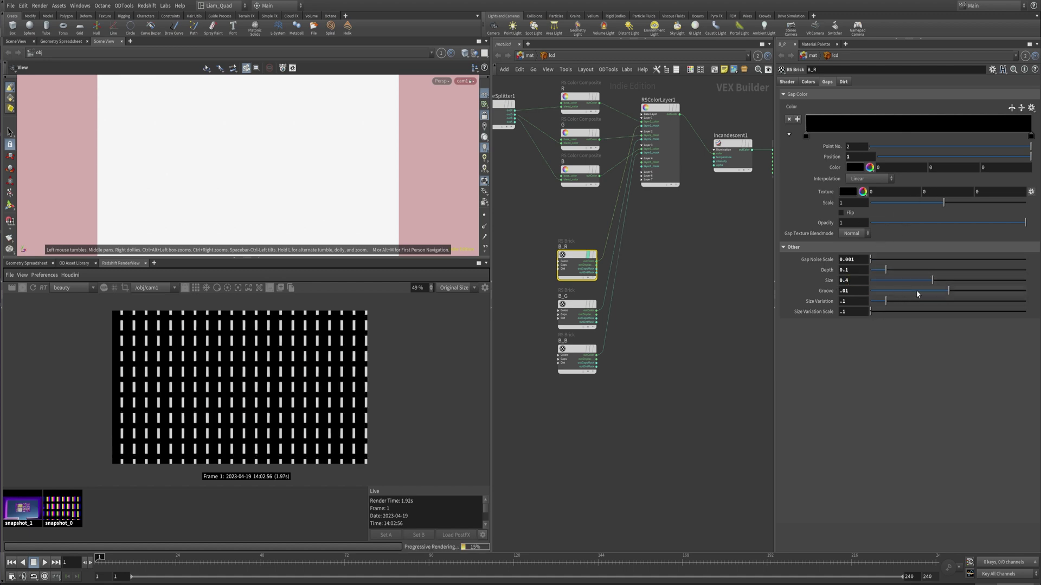
mouse_move(948, 290)
mouse_down()
mouse_move(900, 290)
mouse_move(980, 295)
mouse_move(956, 295)
mouse_up()
text(1)
key(Return)
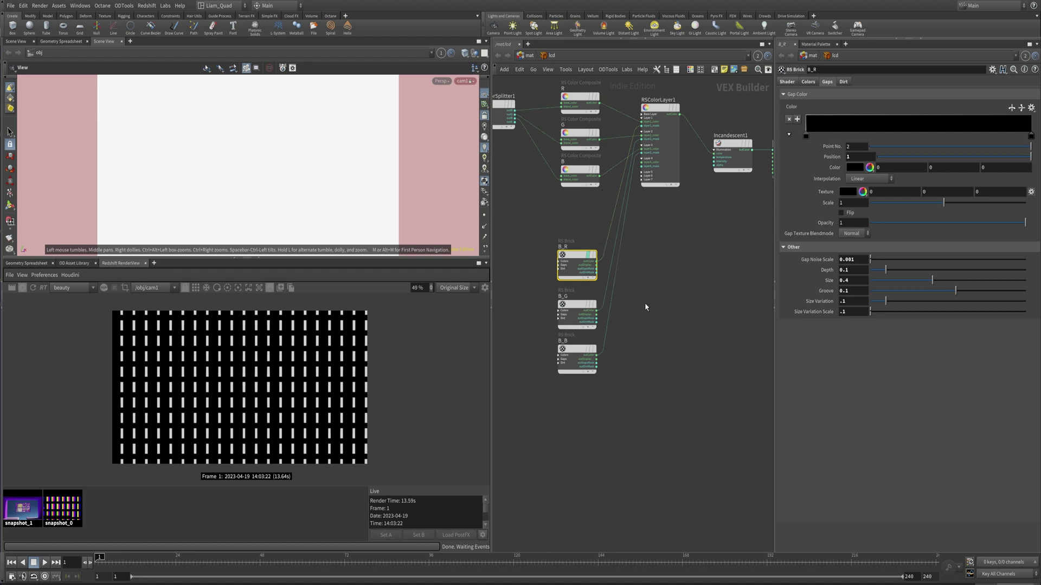
key(Down)
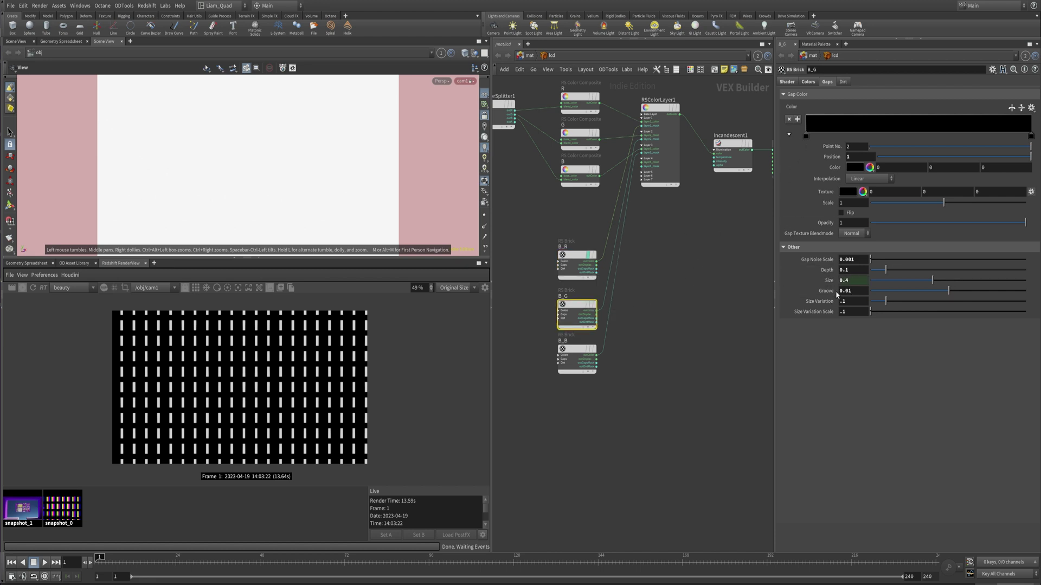
Copy B_R's Scale parameter from its Shader settings
click(786, 82)
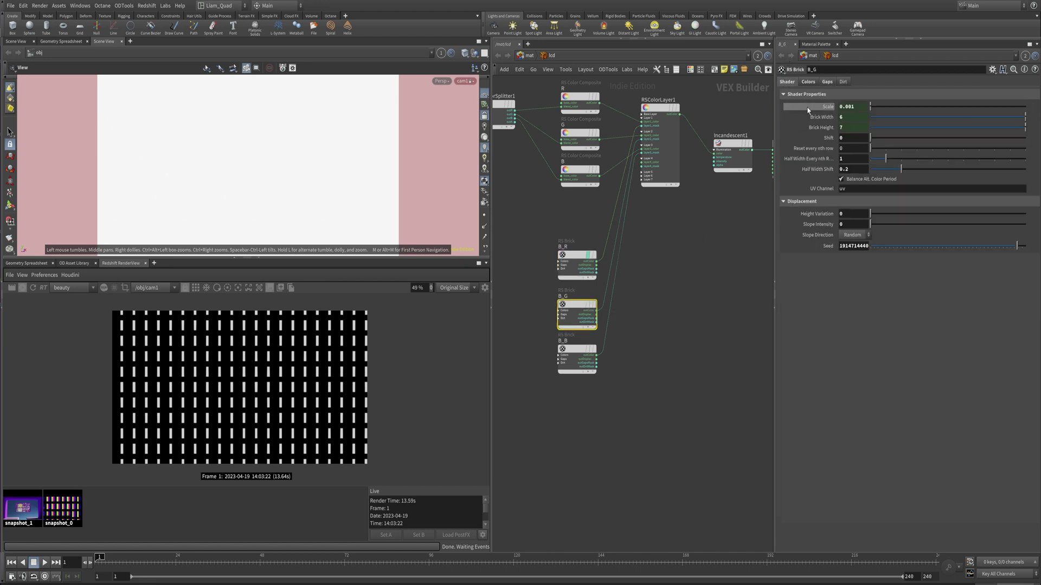
key(Up)
click(787, 82)
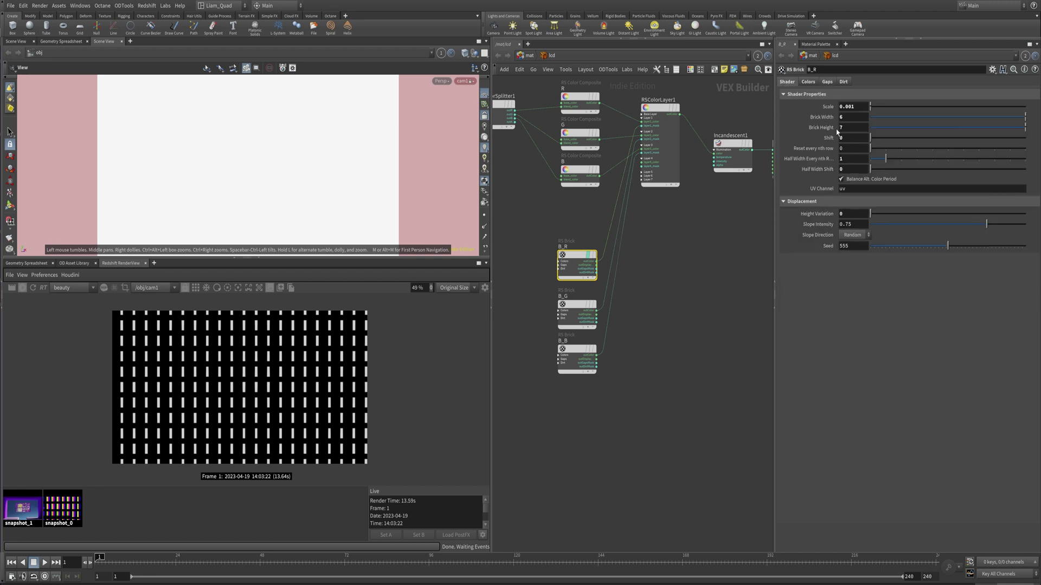
right_click(828, 112)
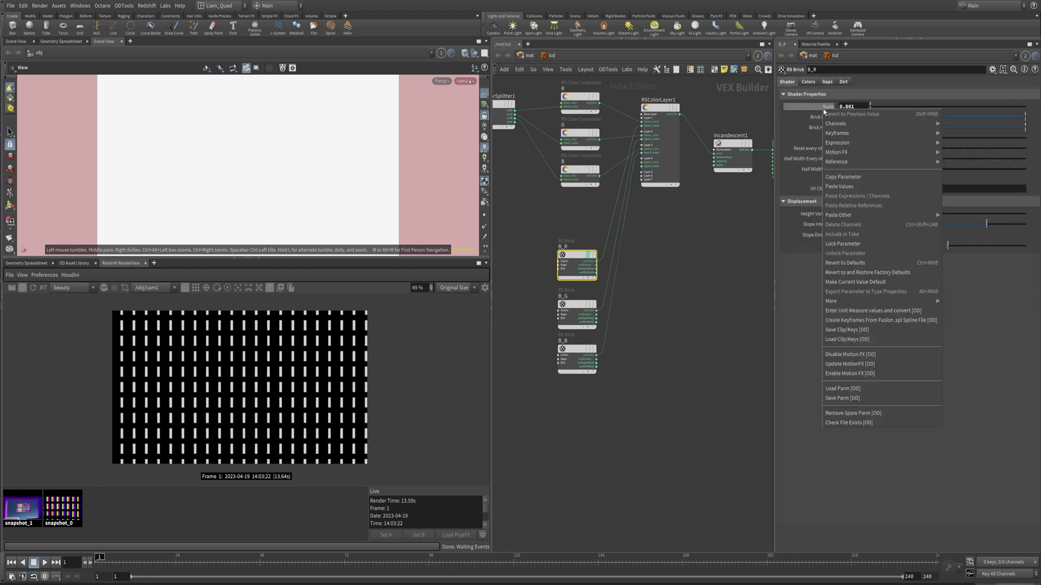
click(860, 176)
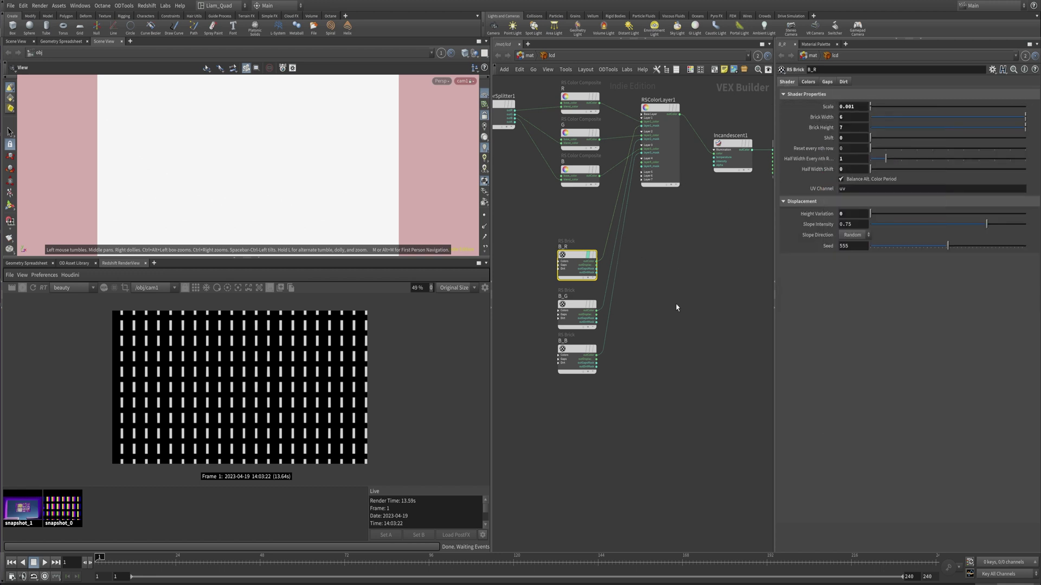
Link B_G and B_B to B_R's scale, width and height with opposite half-width shifts
key(Down)
right_click(813, 107)
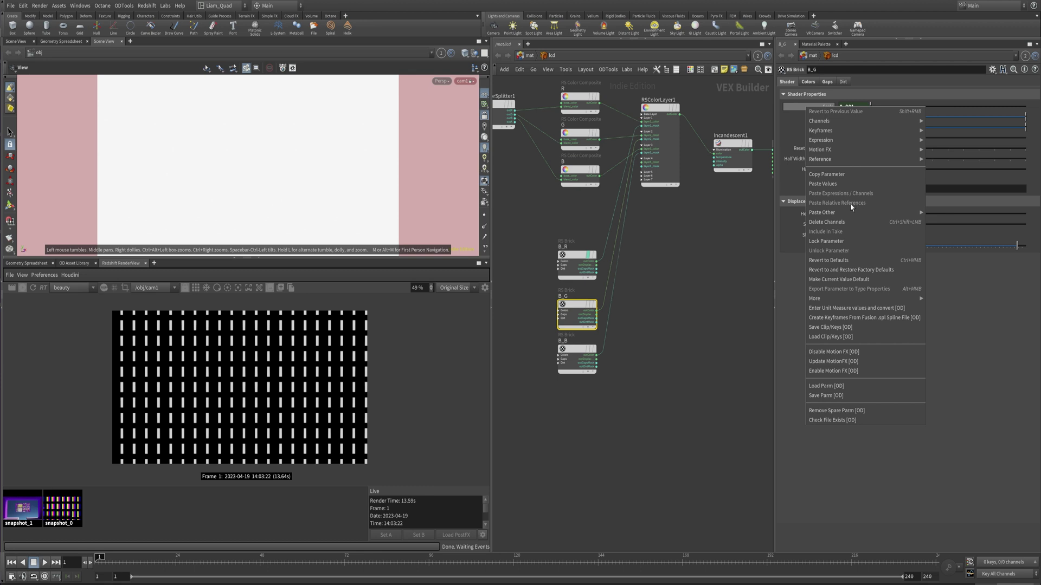
click(701, 252)
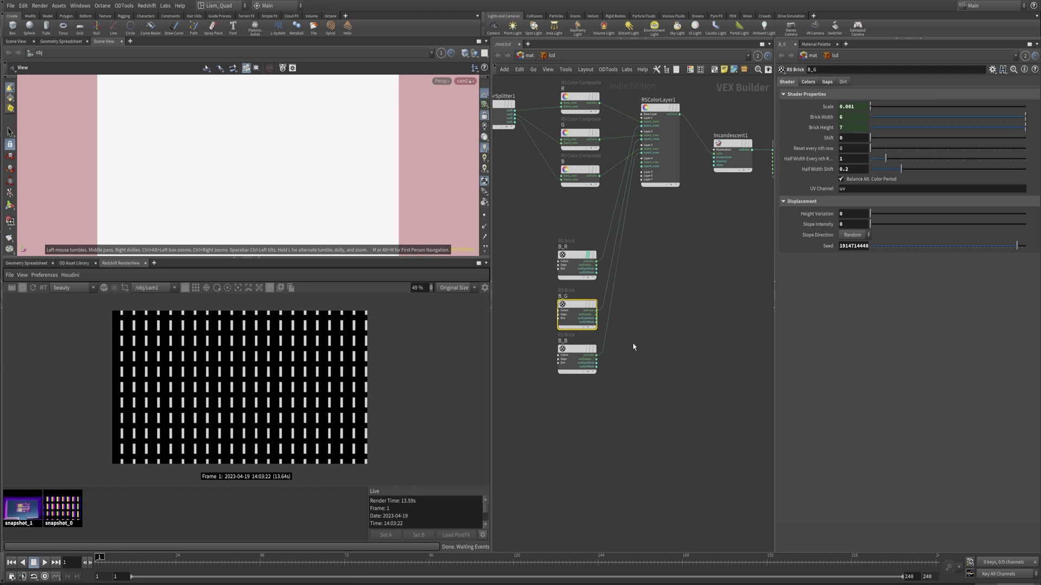
click(576, 358)
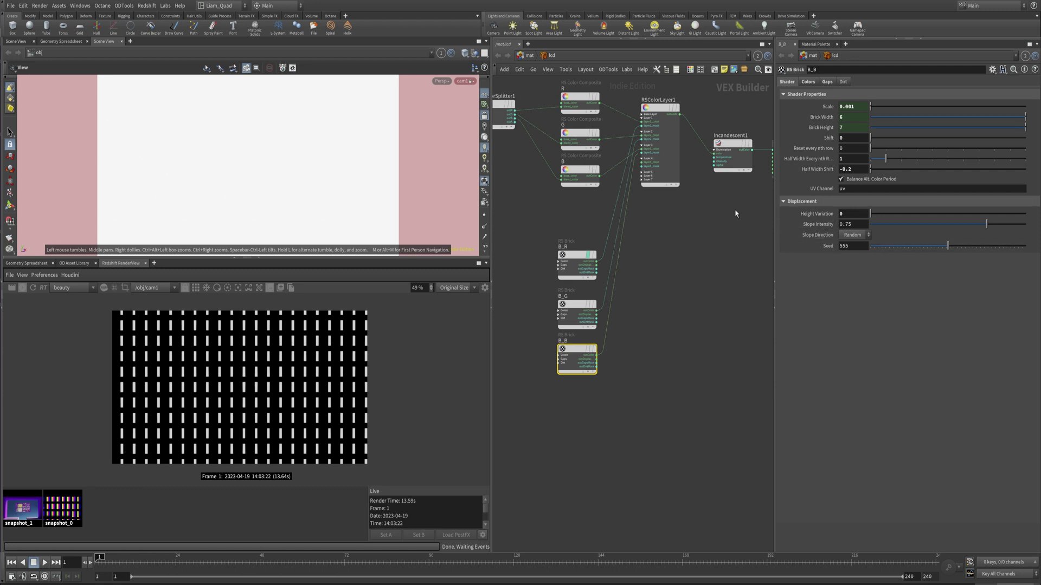
key(Up)
key(Up)
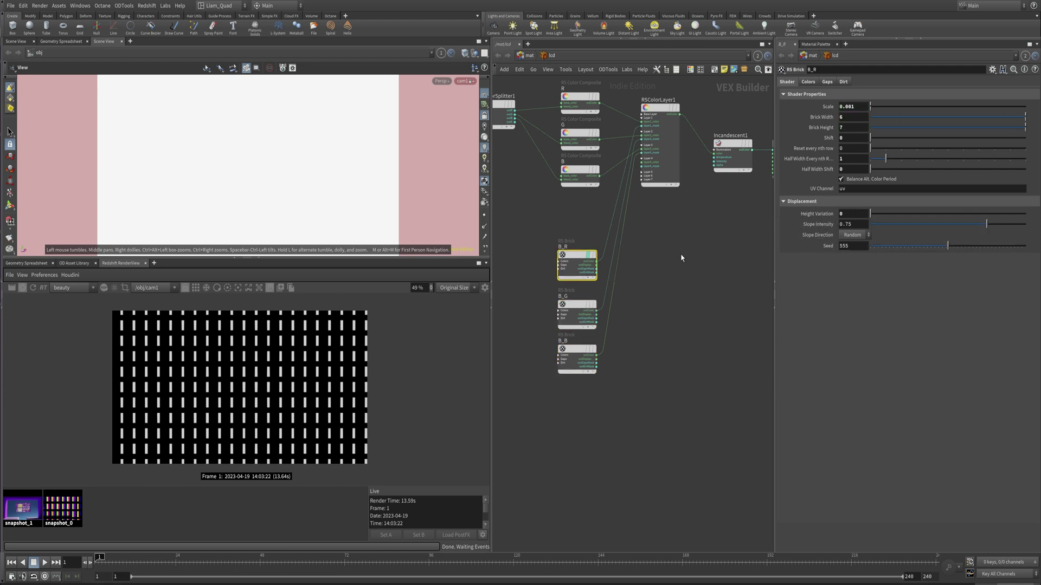
Set Groove 0.01 on B_G and B_B gaps, and Half Width Shift -0.2 on B_B
key(Down)
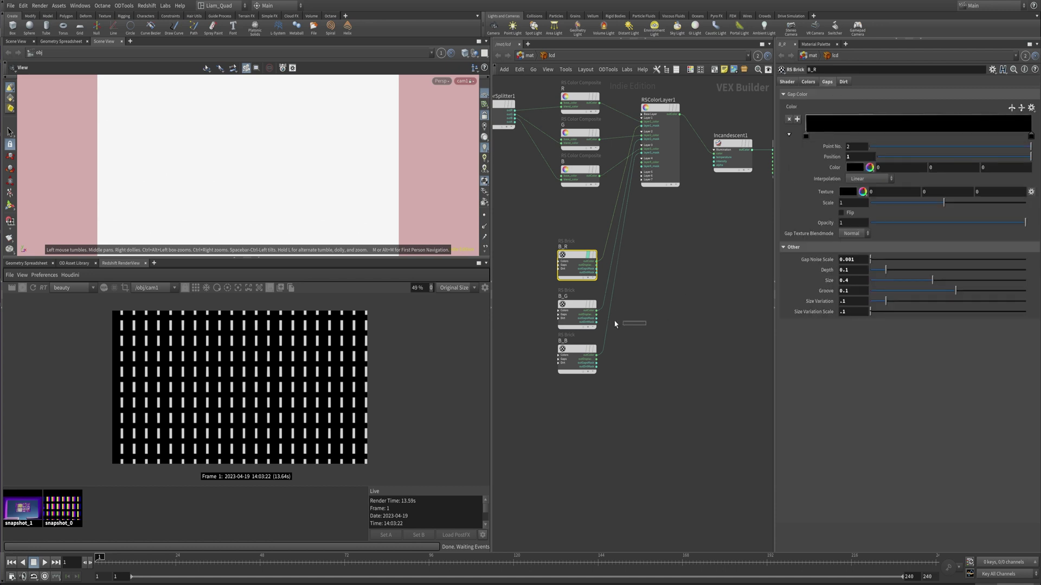
click(827, 83)
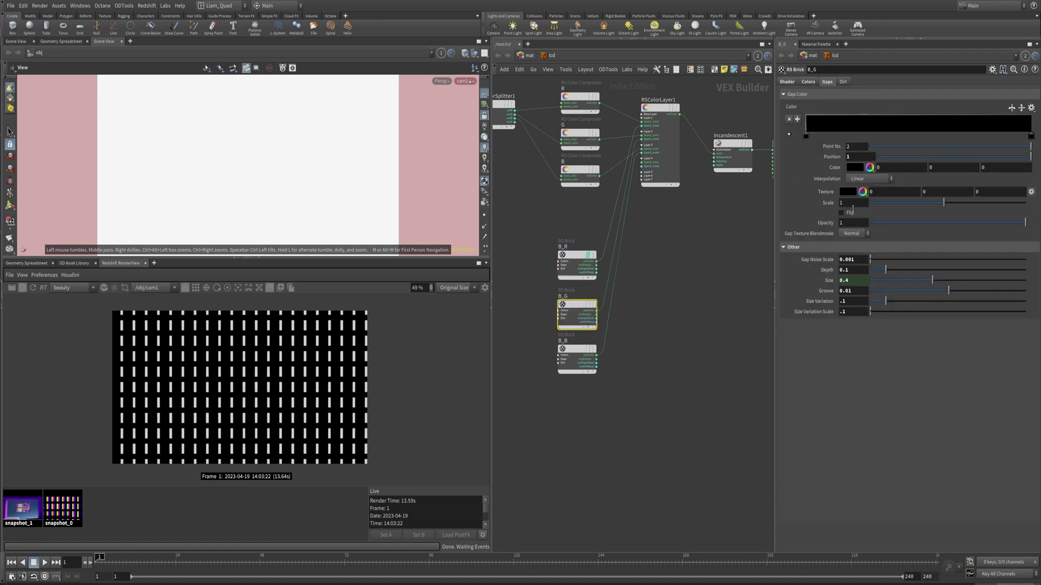
key(Down)
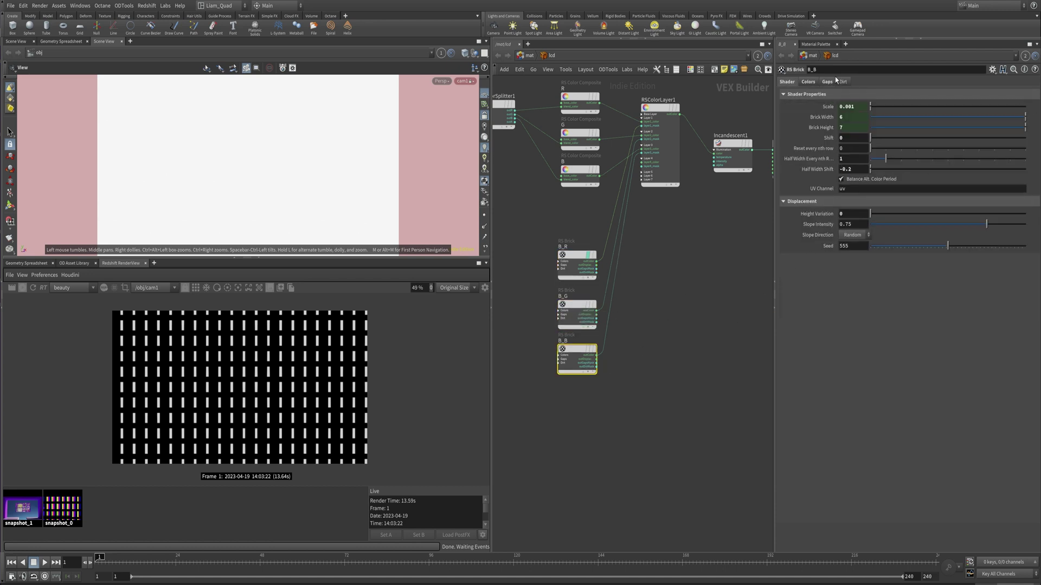
click(828, 82)
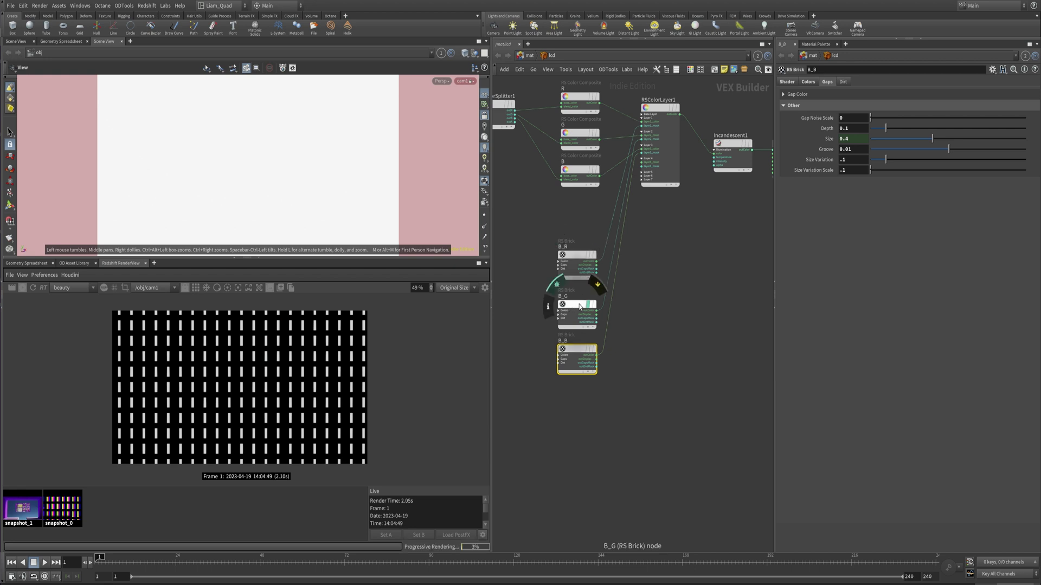
click(786, 82)
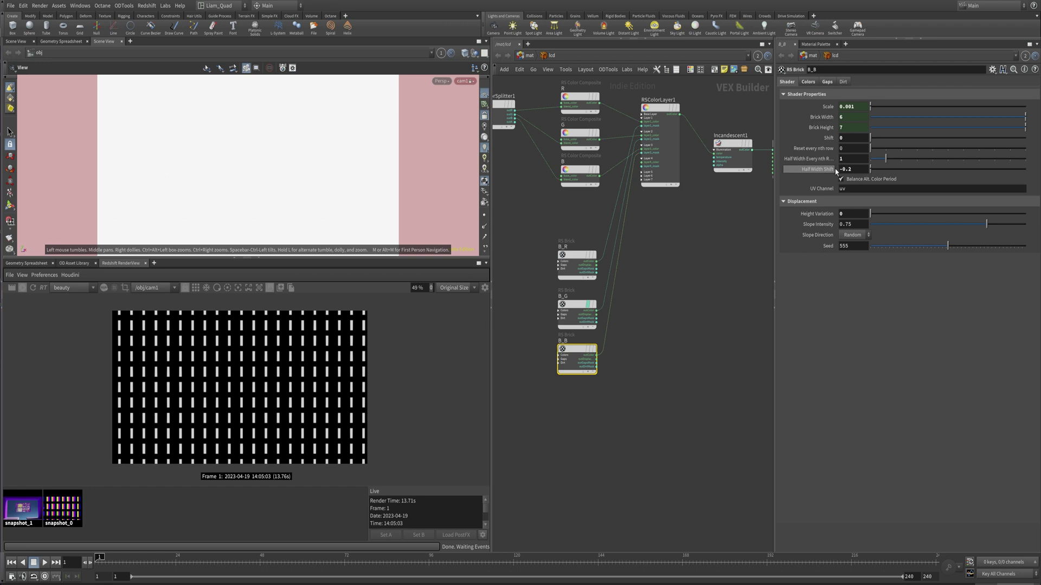
Give B_G a Half Width Shift of 0.2 and check B_B and B_R, rendering RGB stripes
click(577, 311)
click(788, 83)
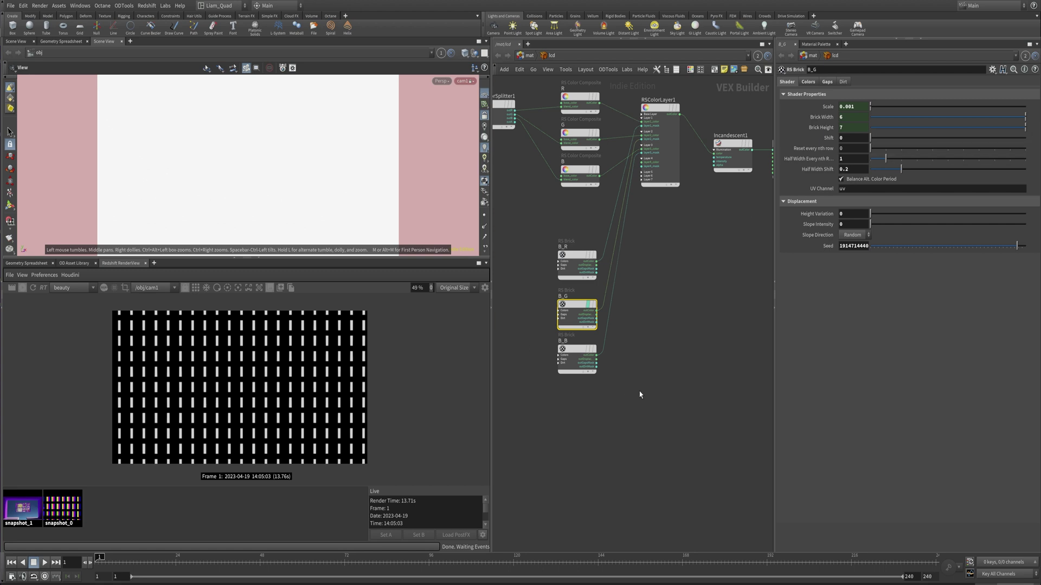
key(Right)
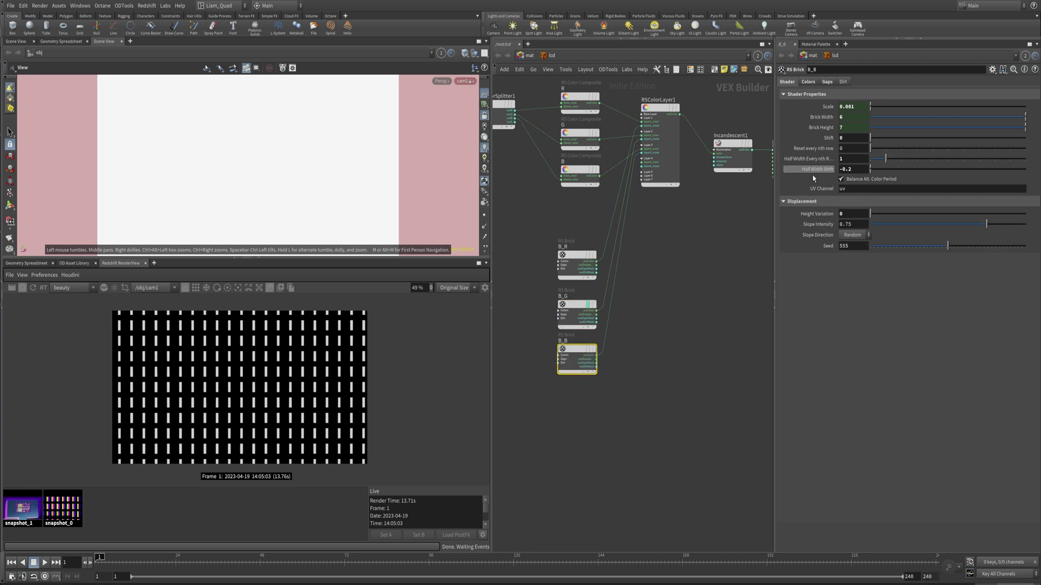
key(Right)
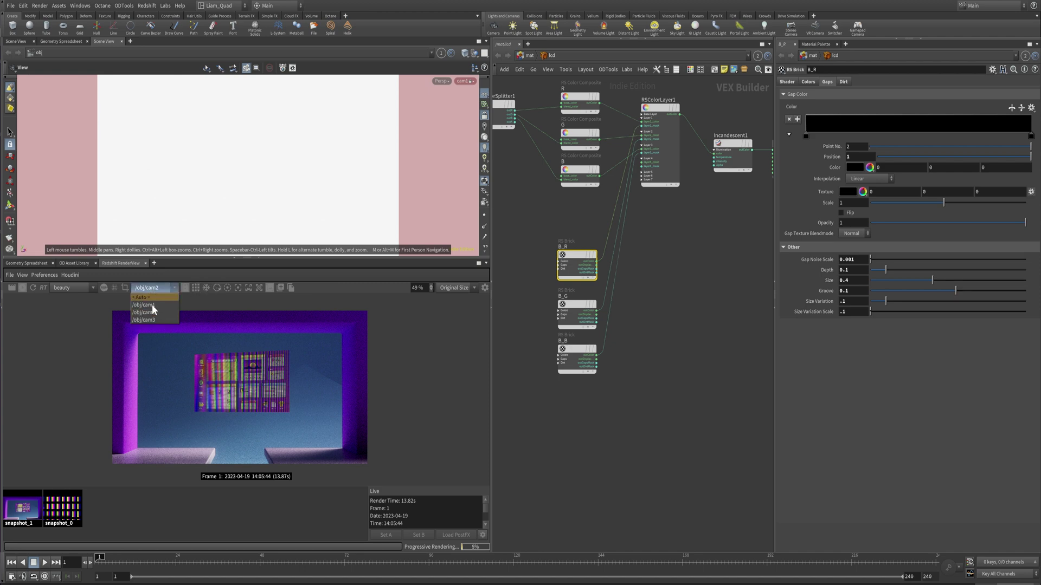
Render the screen from cam3 and go up from lcd to the /mat level
click(150, 320)
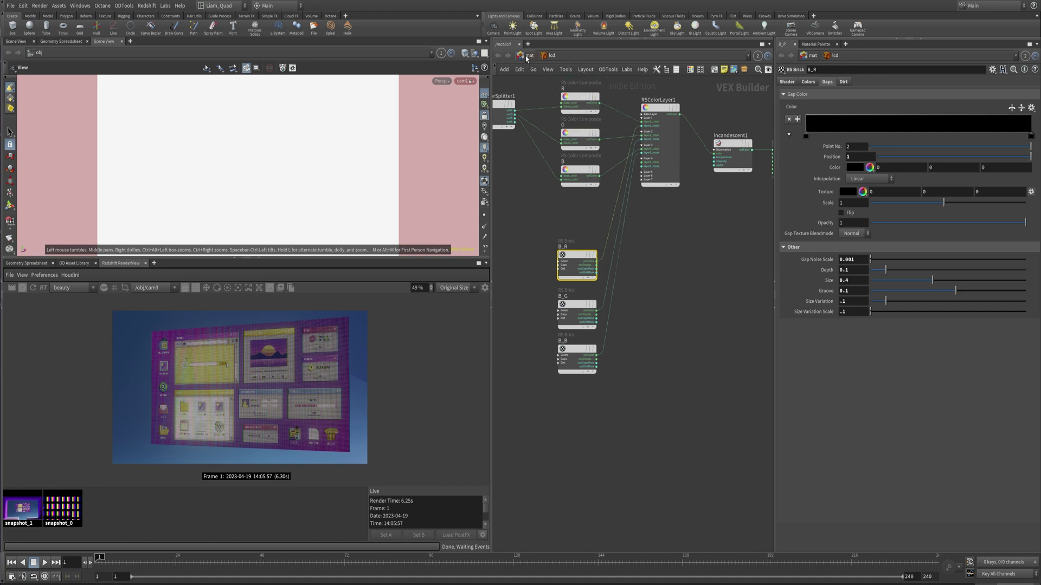
key(u)
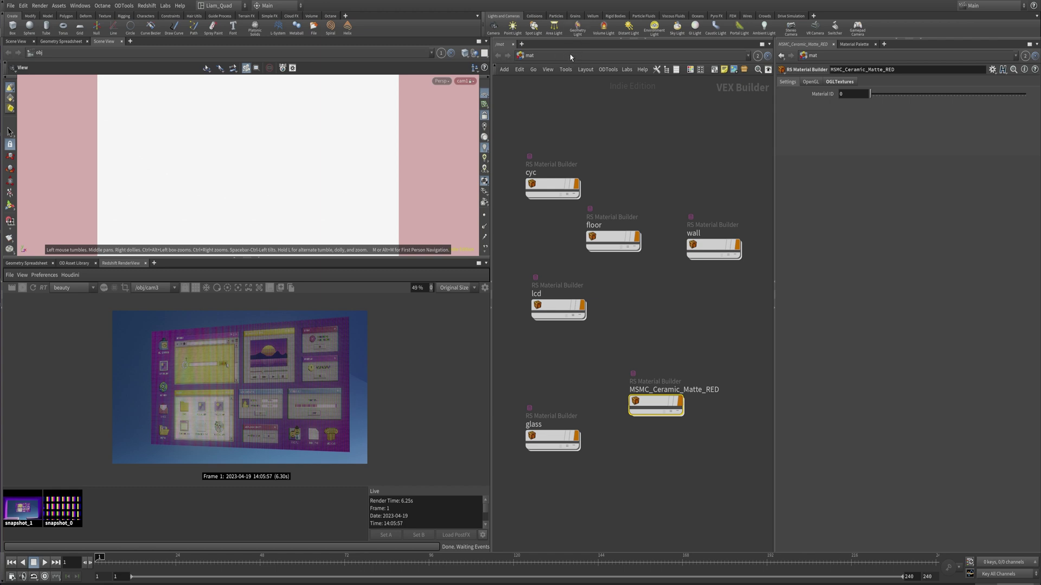
Switch to /obj and select the screen object to check its glass material
click(572, 56)
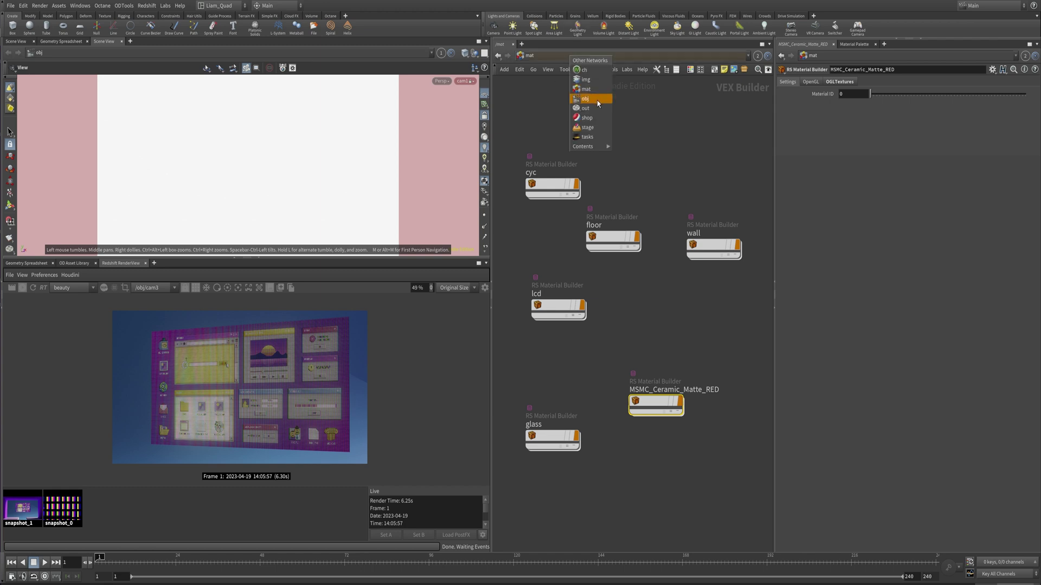
click(593, 100)
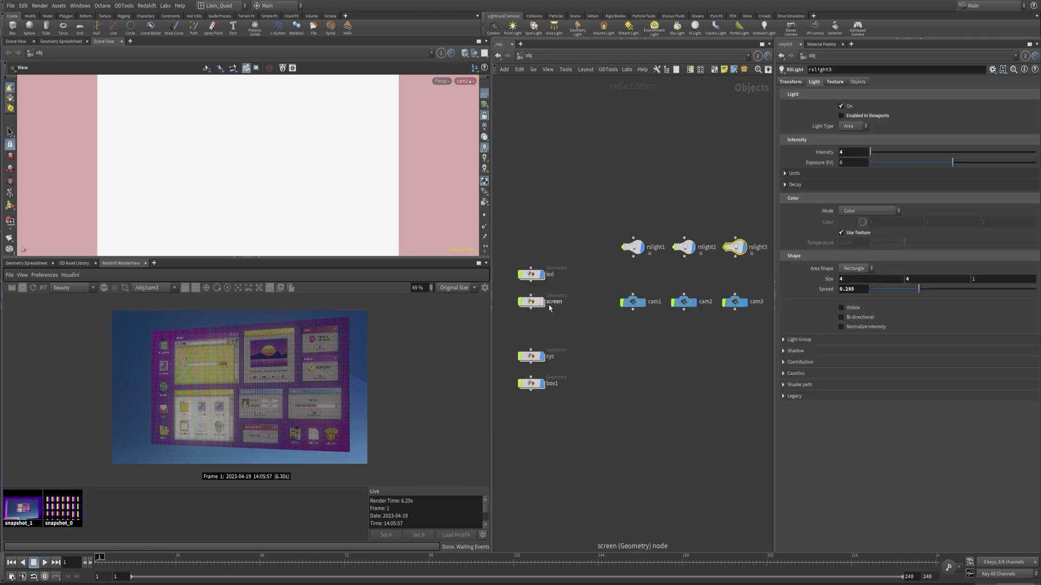
click(533, 301)
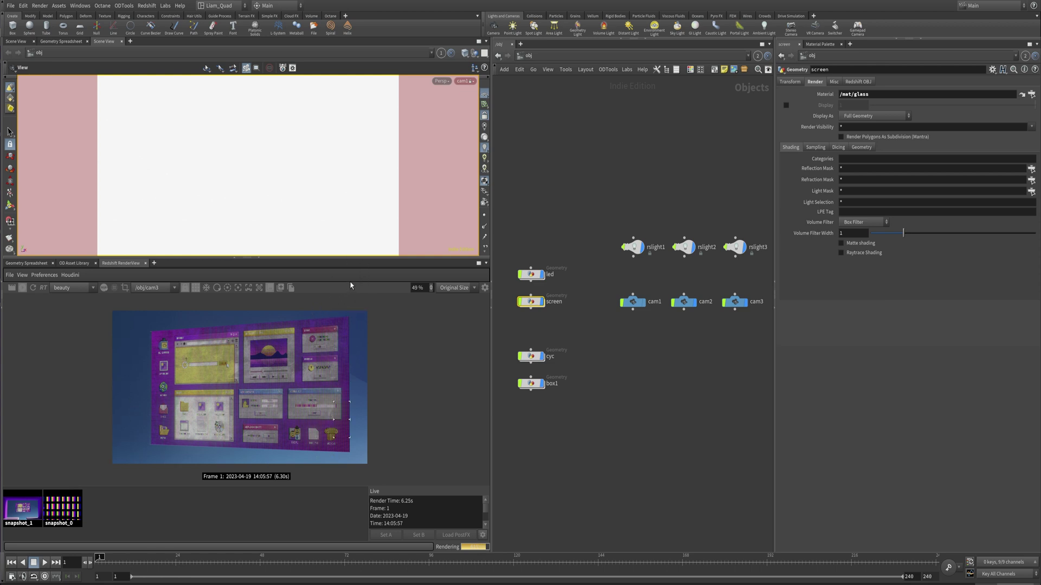
Compare the LCD renders from cam1, cam3 and cam2
click(158, 286)
click(151, 306)
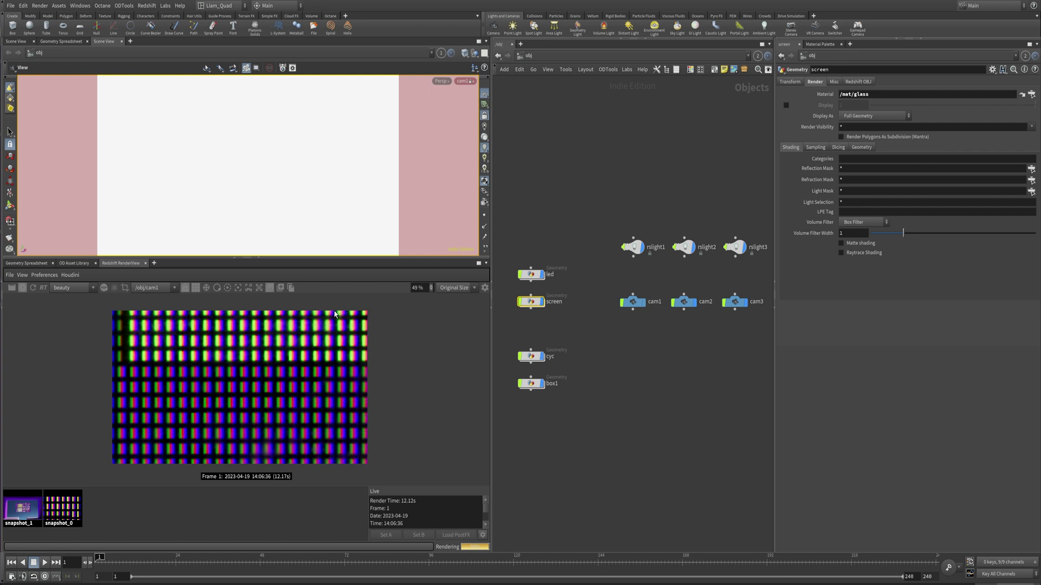
click(150, 289)
click(155, 323)
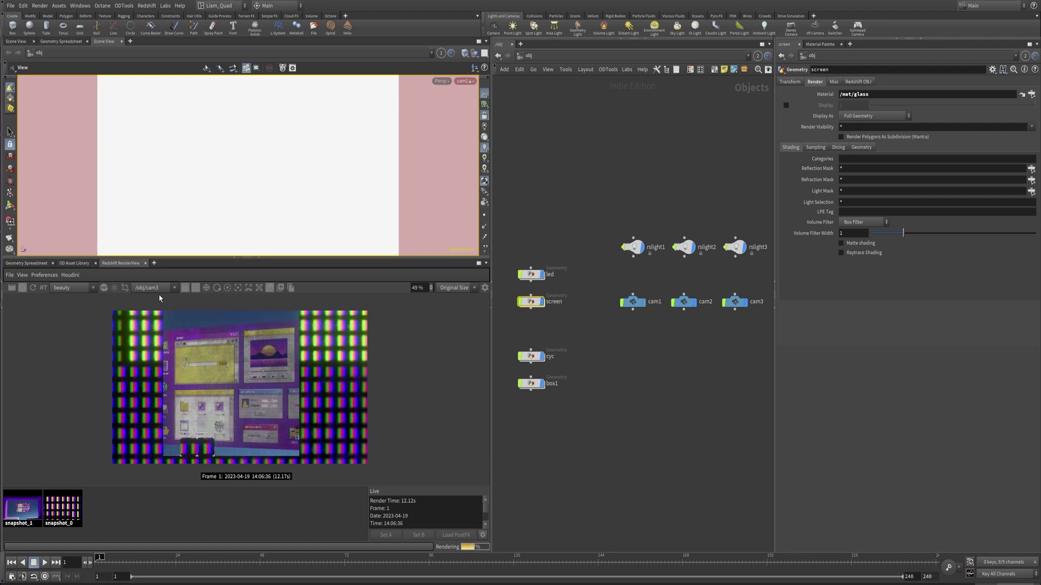
click(136, 287)
click(155, 312)
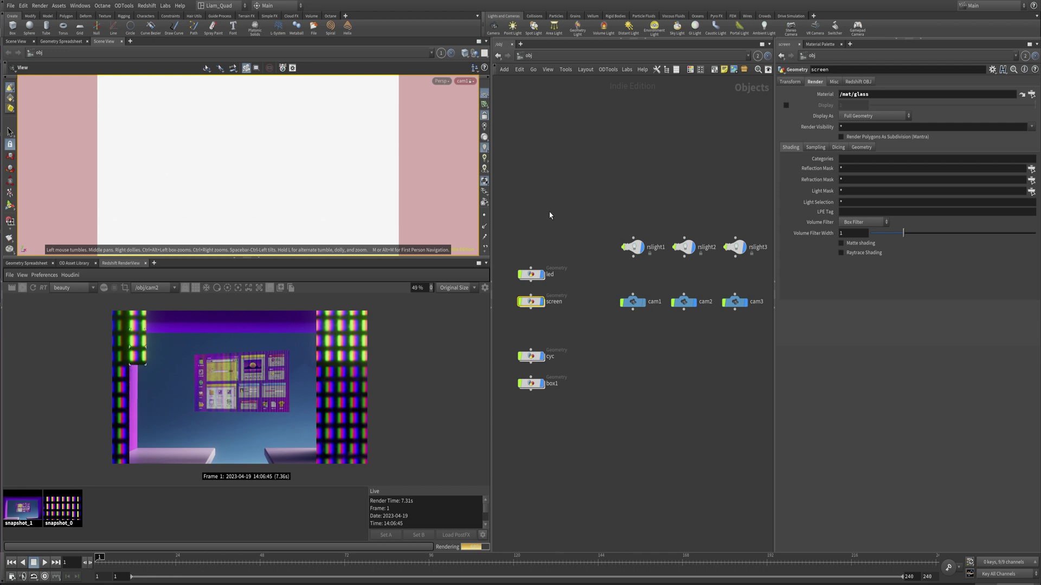
click(644, 56)
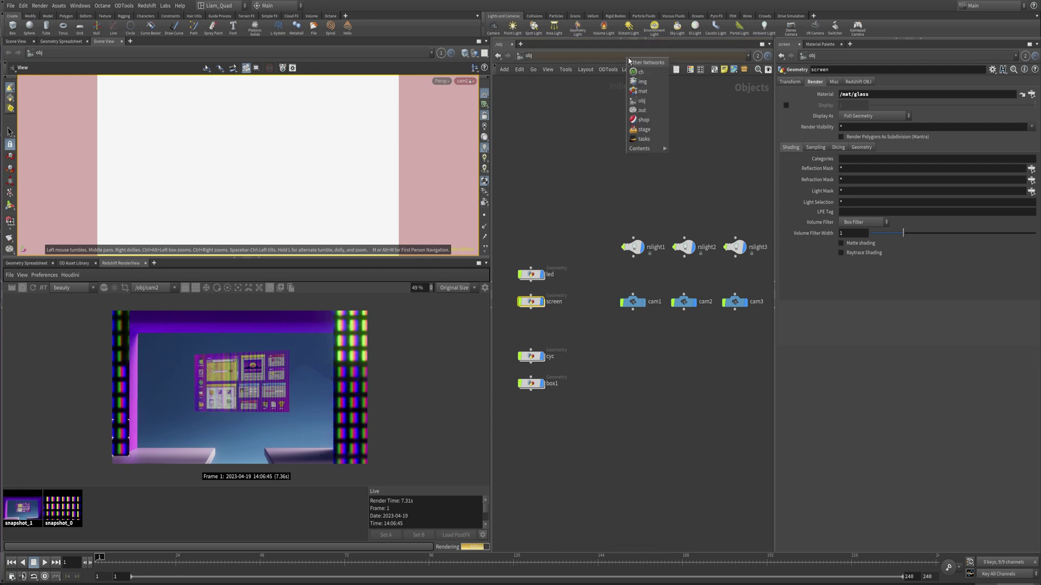
Dive into the lcd material and select the TextureSampler1 node
click(642, 91)
drag(554, 309, 560, 307)
double_click(560, 307)
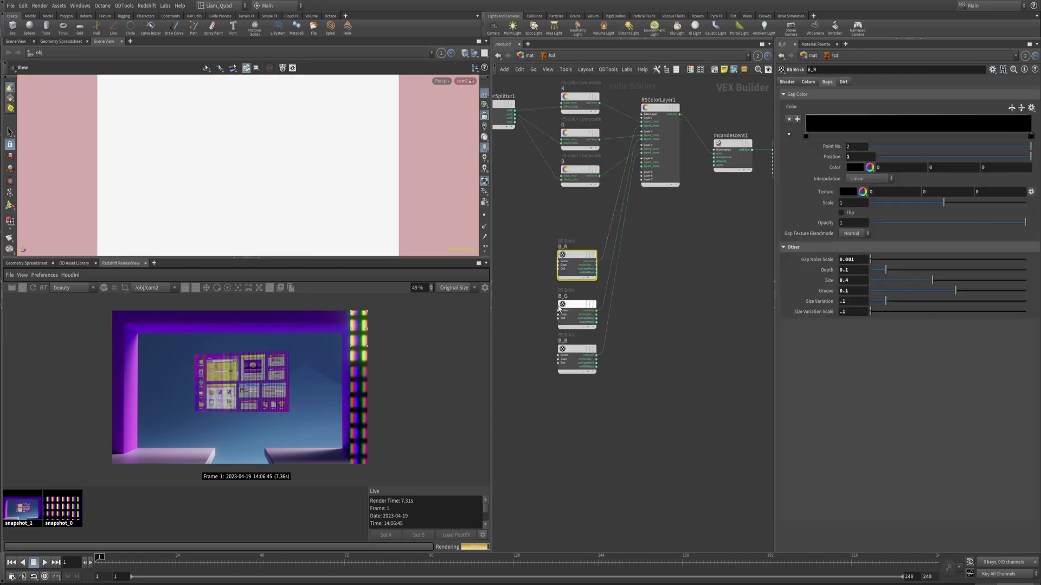
middle_drag(608, 311, 672, 337)
drag(580, 283, 520, 175)
Load the ben-iwara unsplash jpg as the sampler's Filename
click(1021, 108)
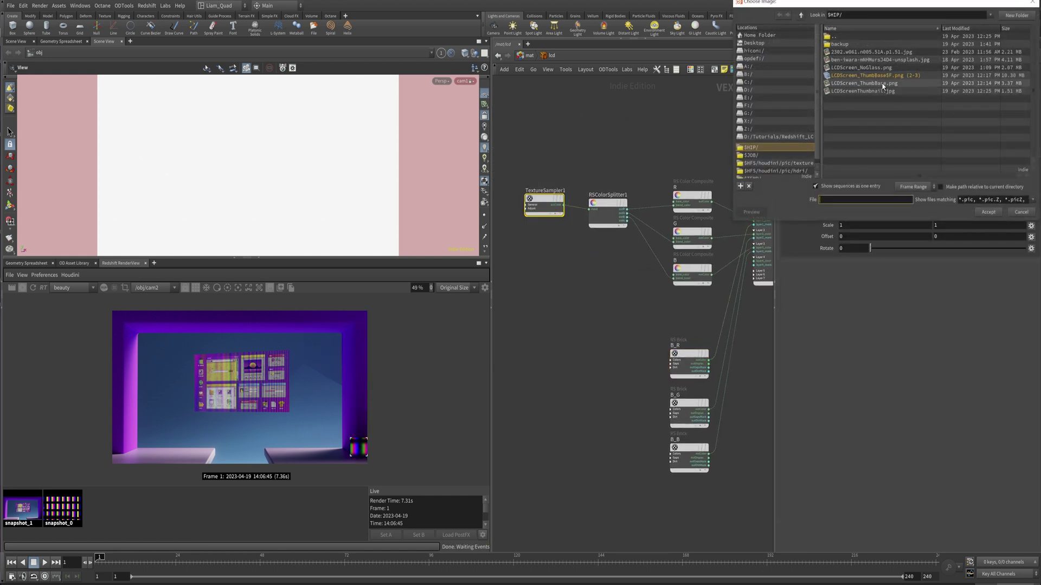
click(876, 62)
click(988, 211)
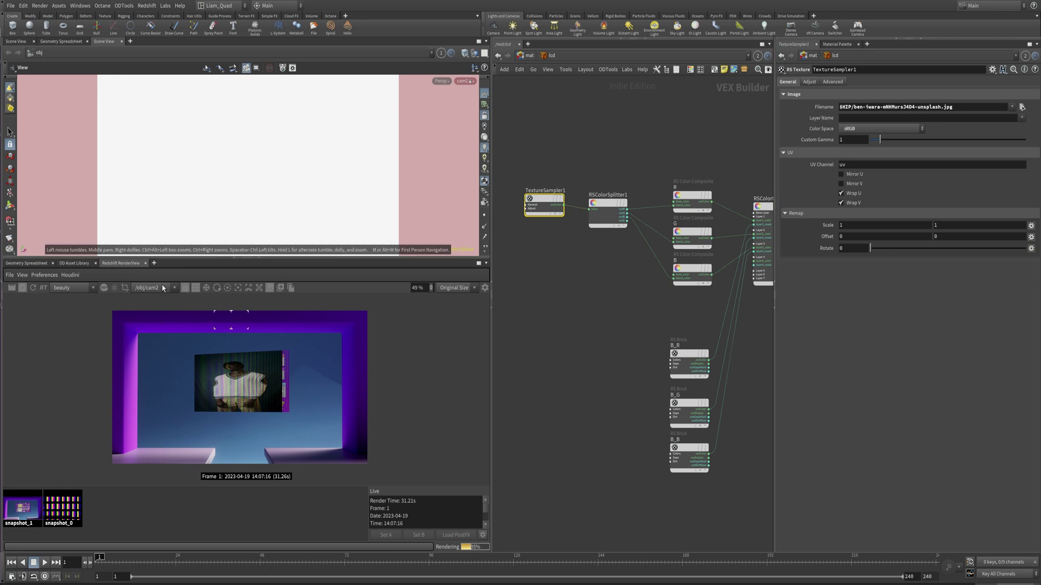
Render from cam1 and load the SoftBox_Grid map into TextureSampler1
click(144, 305)
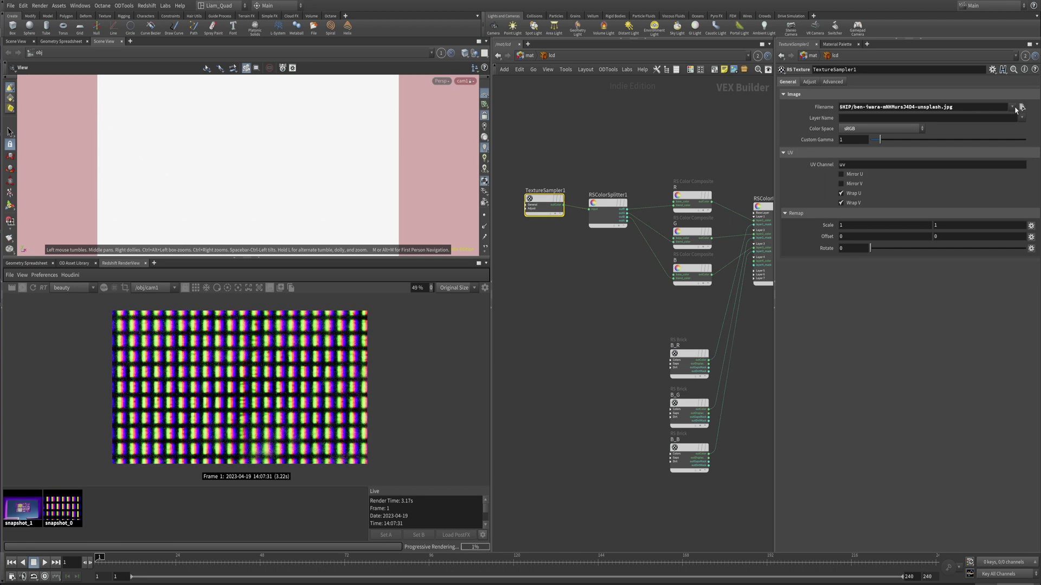
click(1013, 107)
click(946, 143)
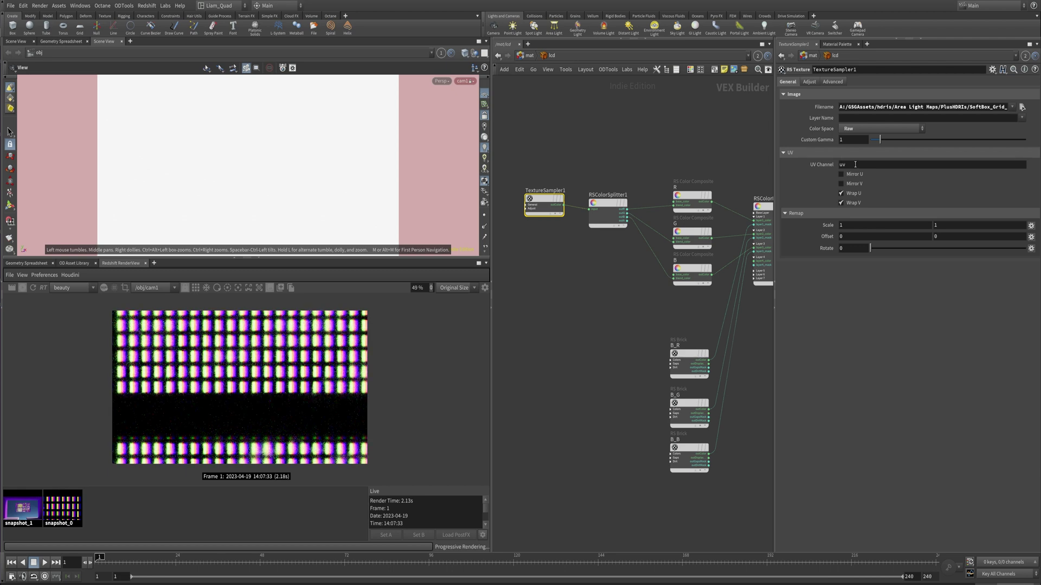